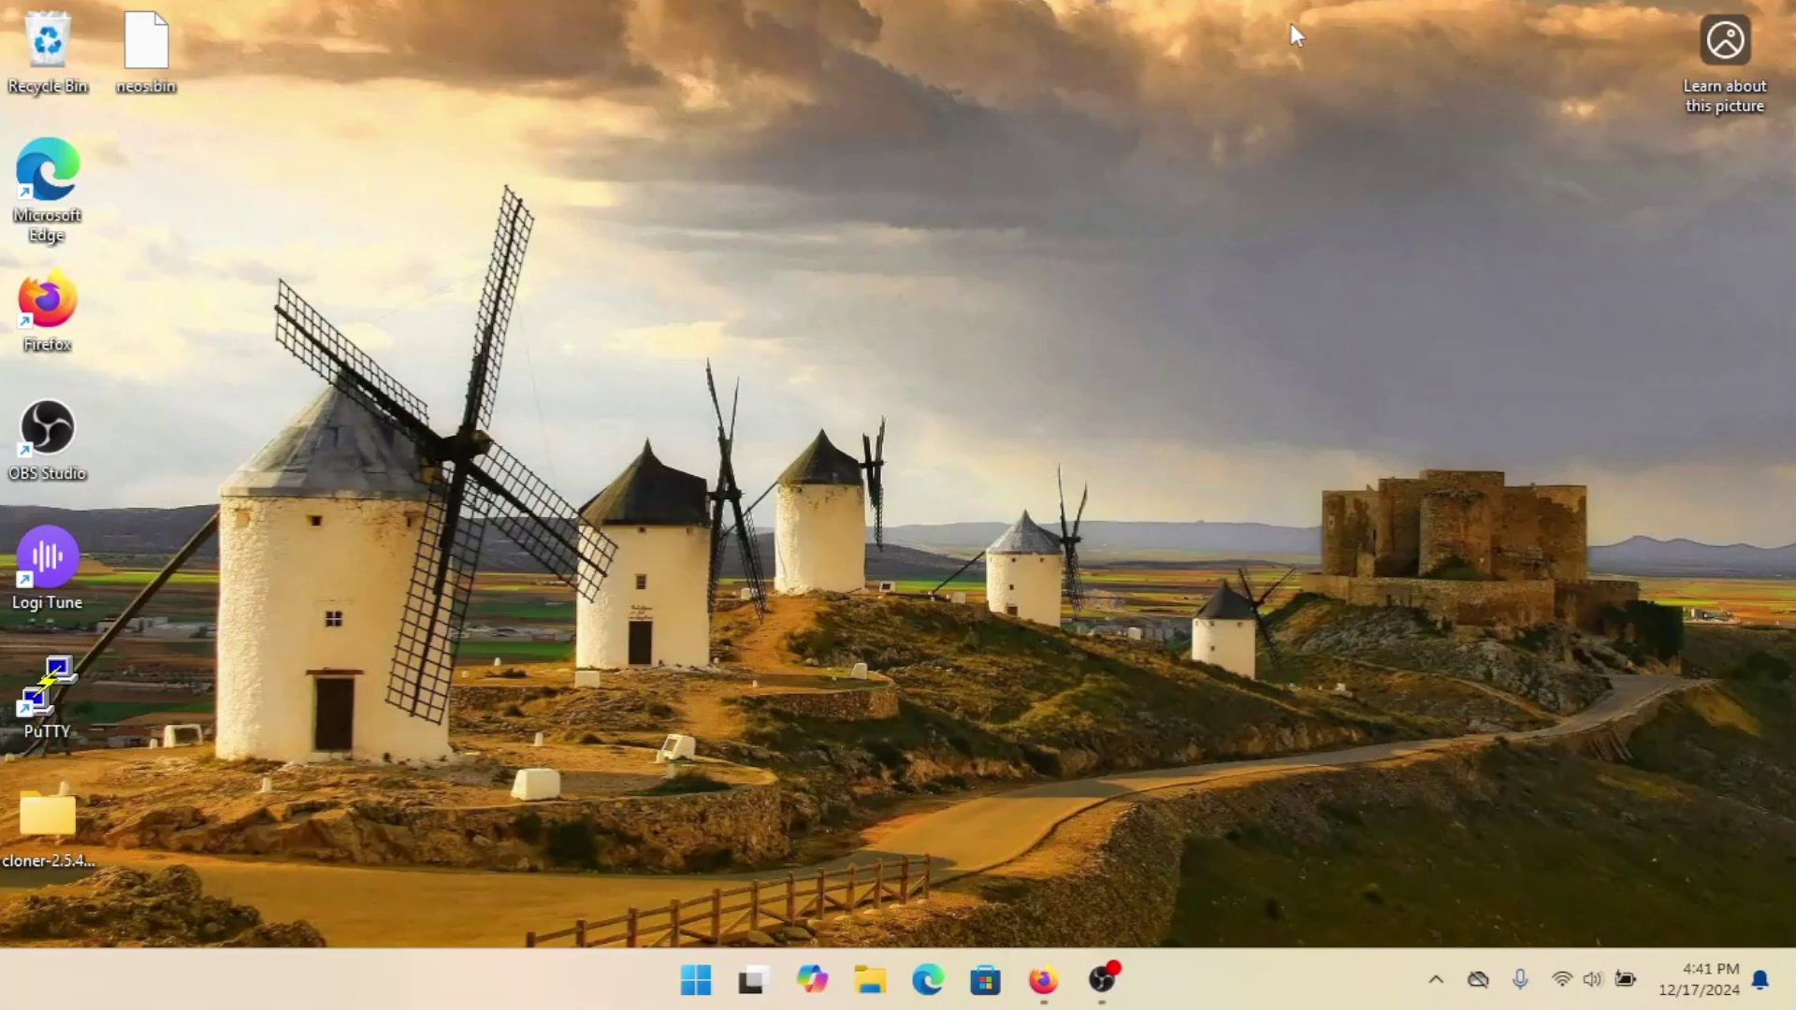
Step: Run cloner.exe from the cloner-2.5.43-windows_alpha folder, then start a new Firefox window
{"action": "double_click", "coordinate": [51, 802]}
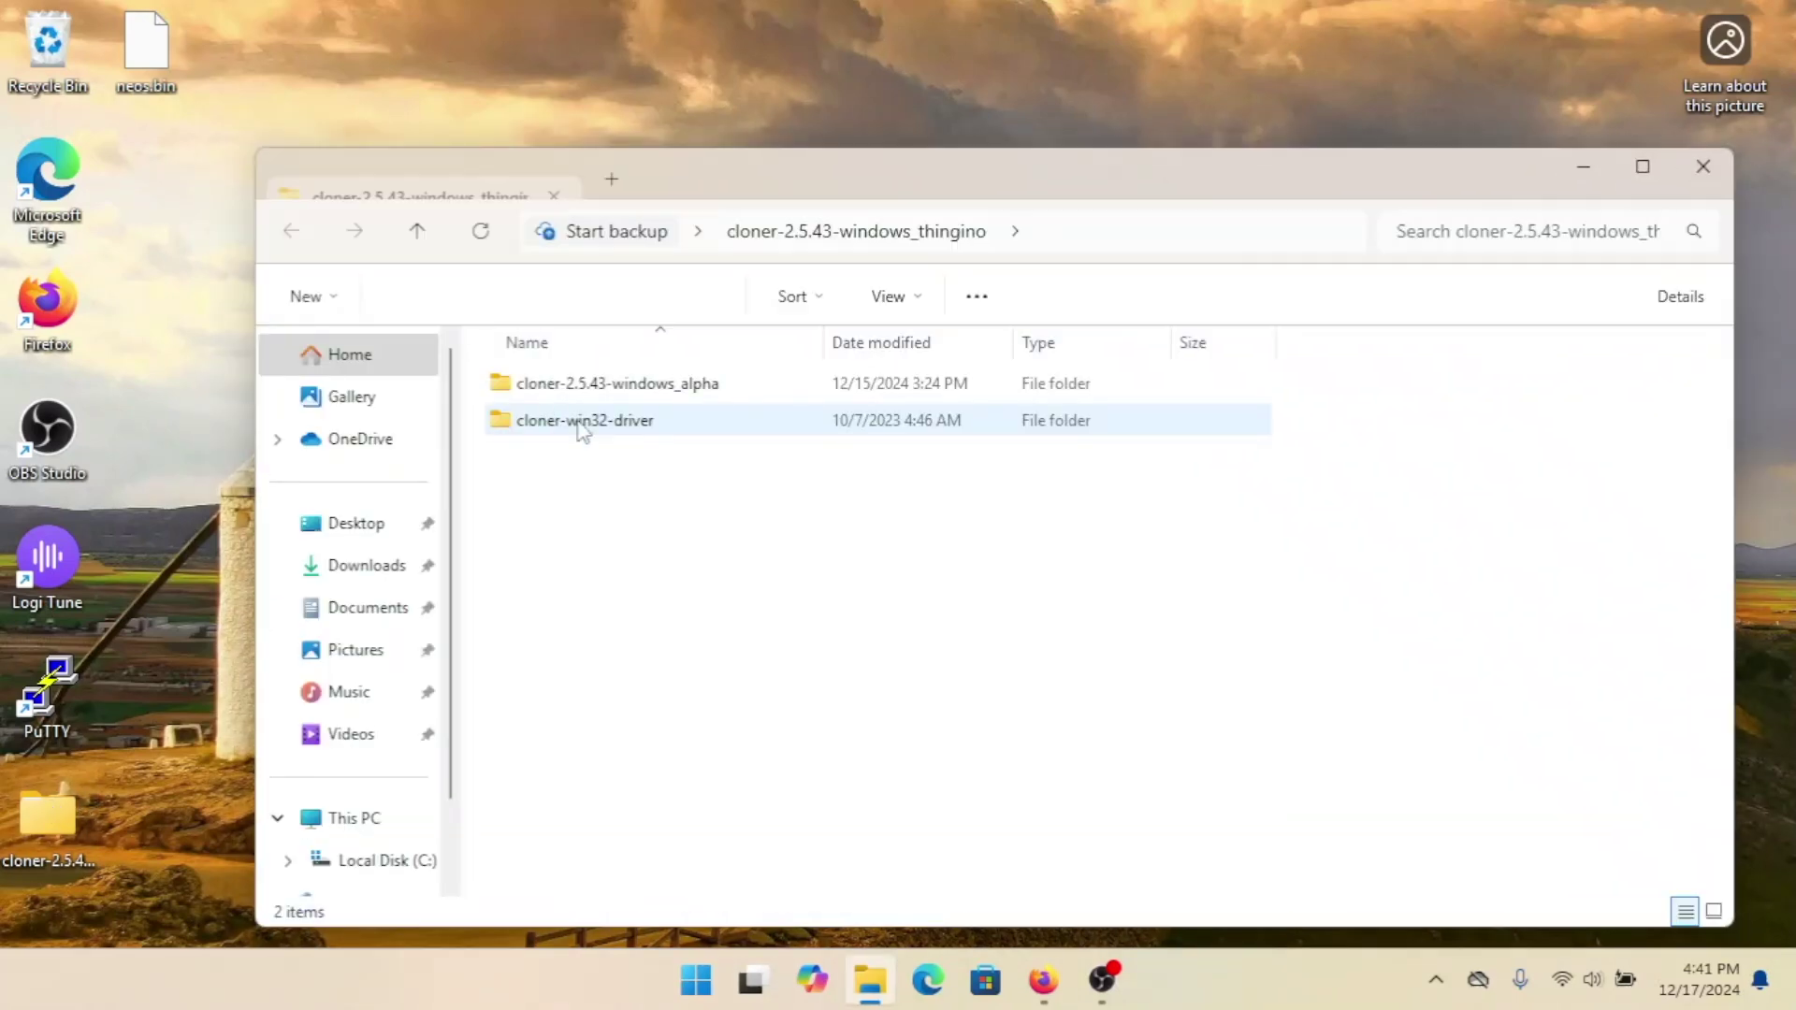
{"action": "double_click", "coordinate": [603, 400]}
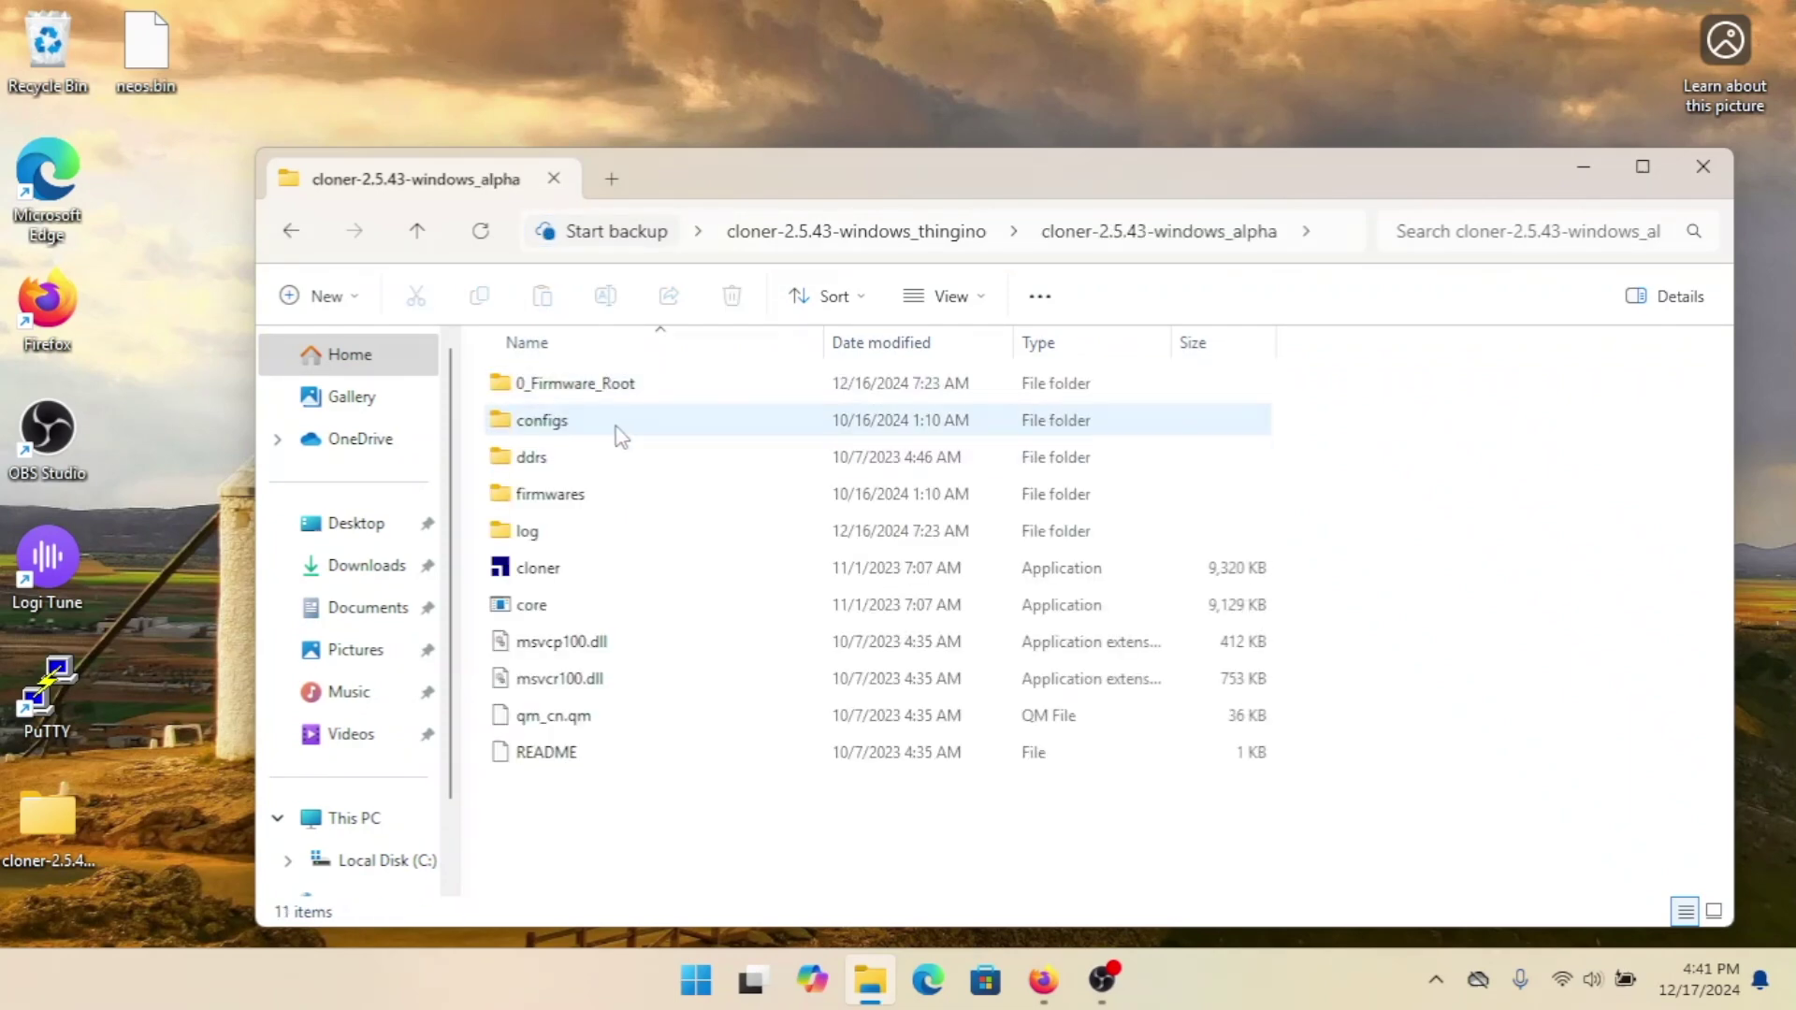
{"action": "double_click", "coordinate": [576, 578]}
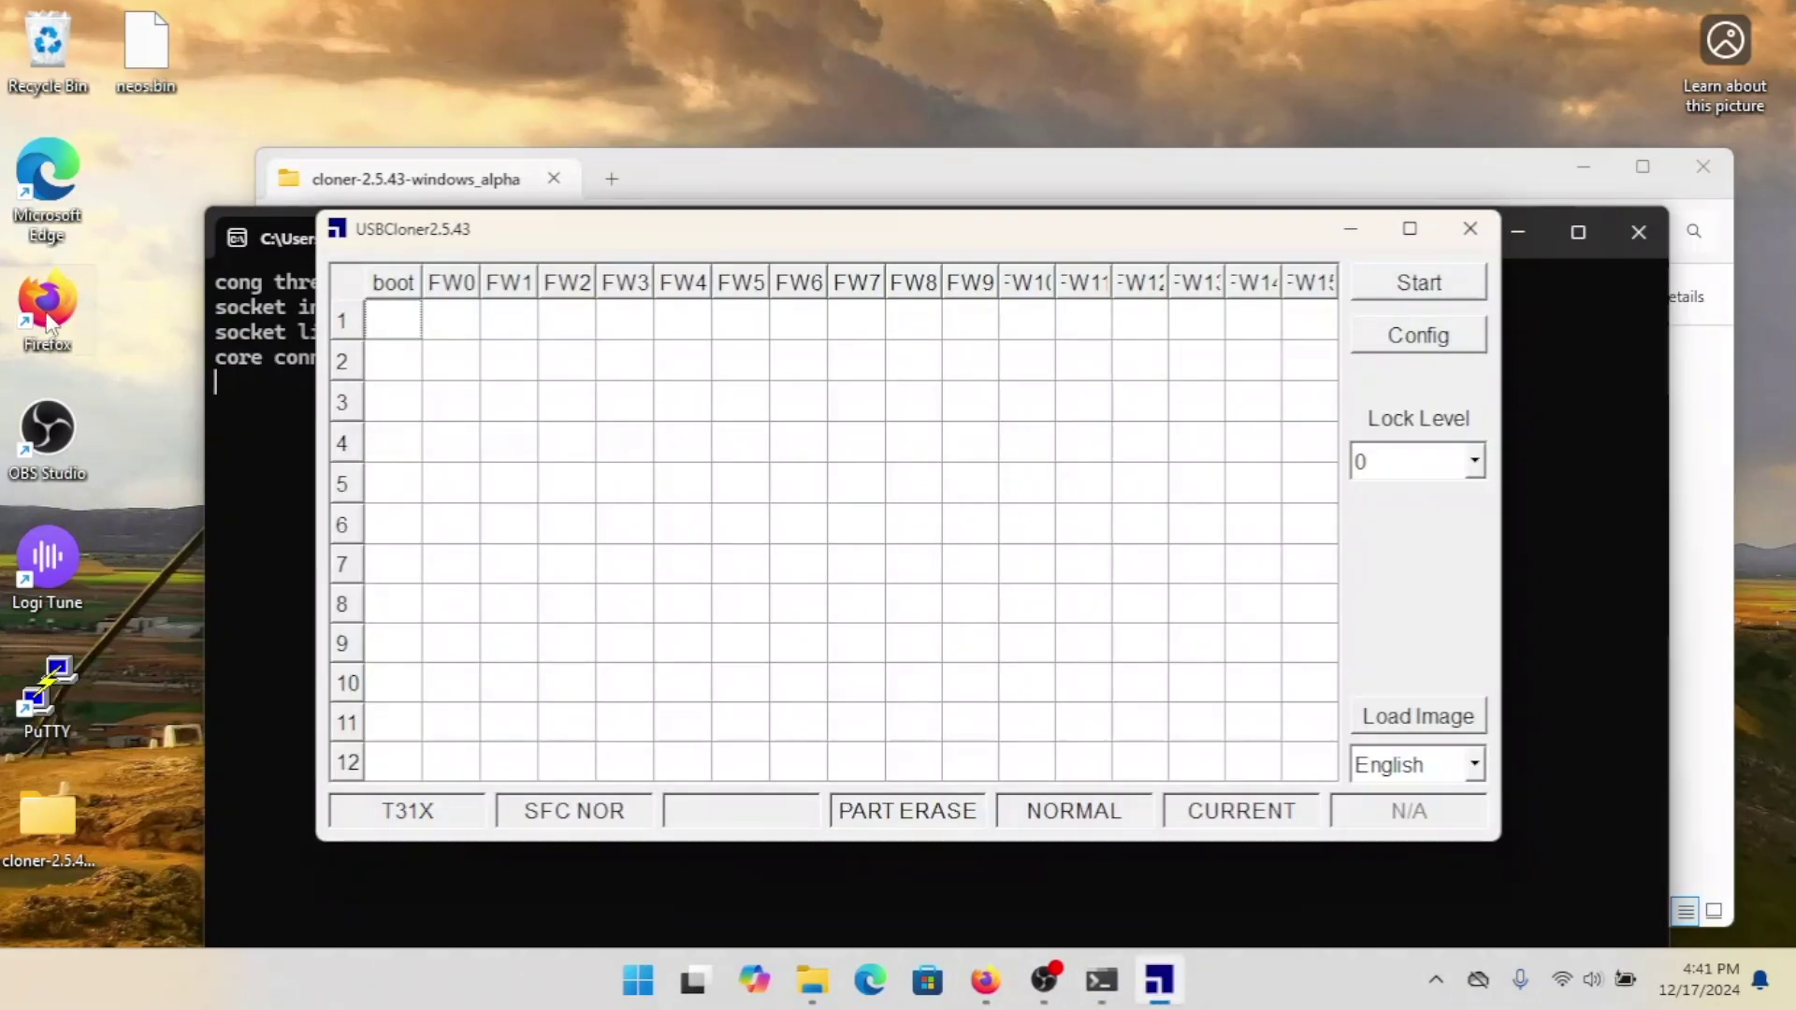
{"action": "double_click", "coordinate": [48, 318]}
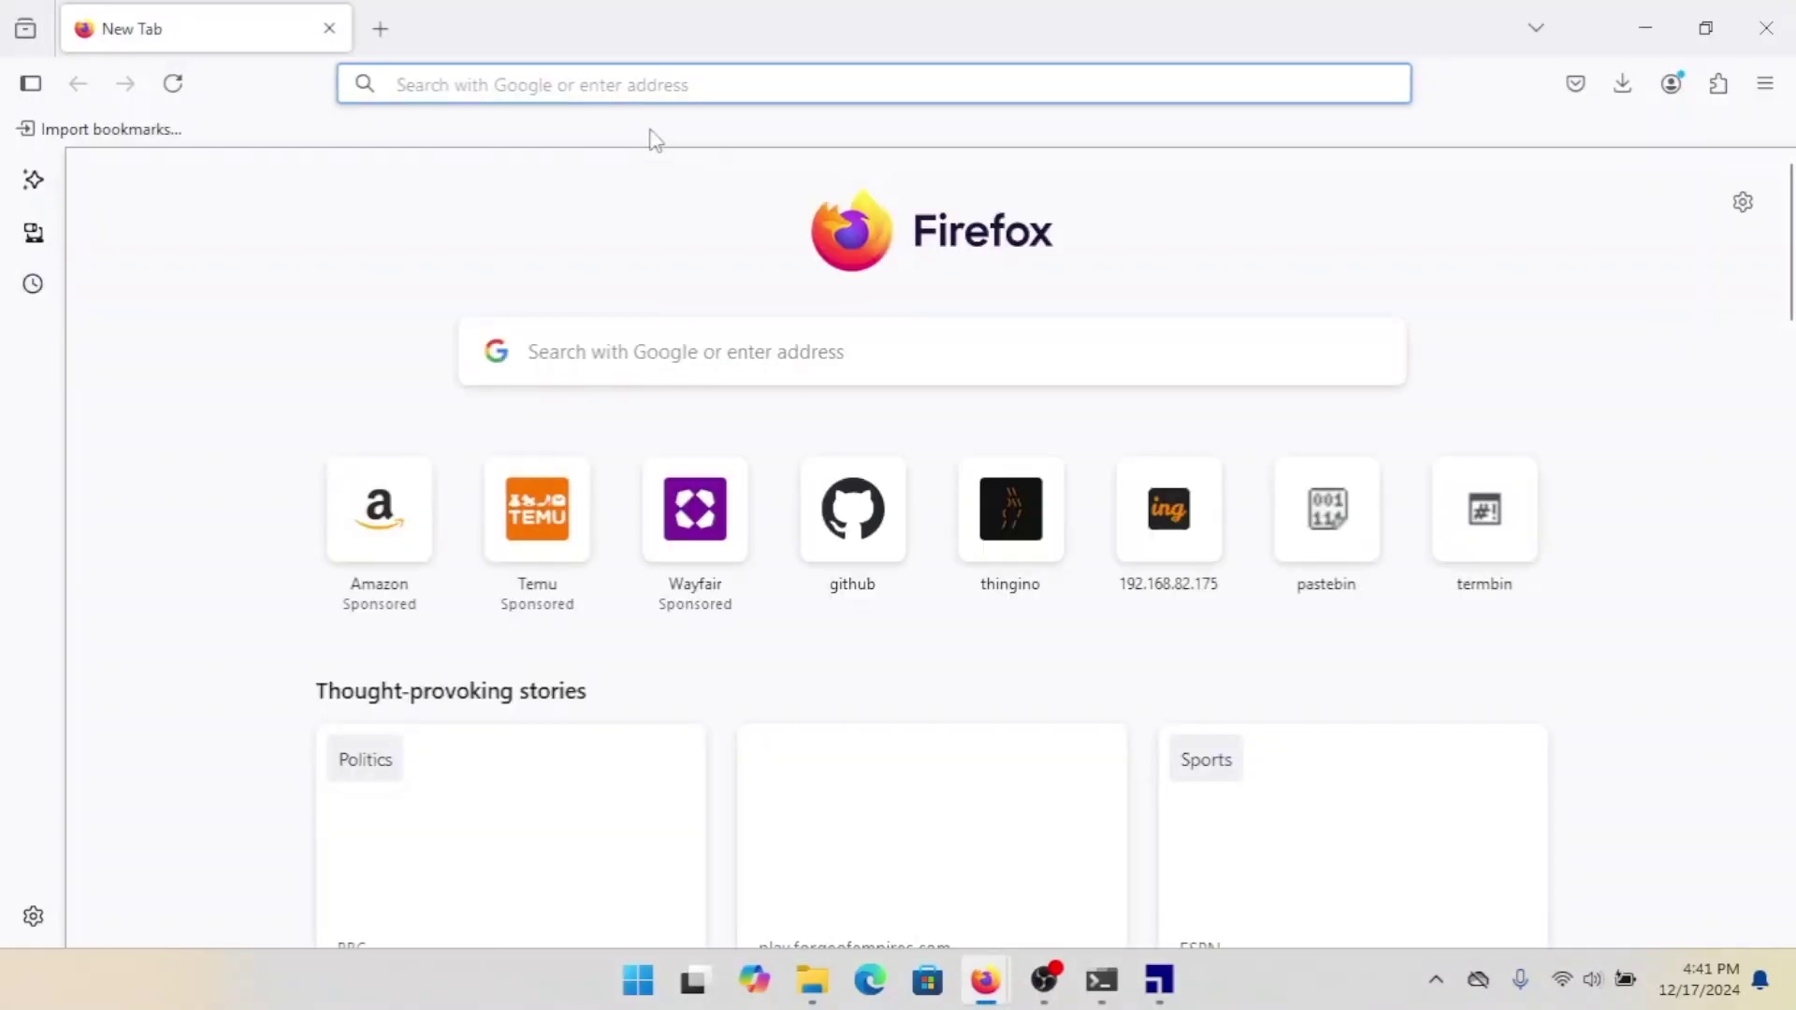
Step: Go to thingino.com in Firefox
{"action": "left_click", "coordinate": [645, 99]}
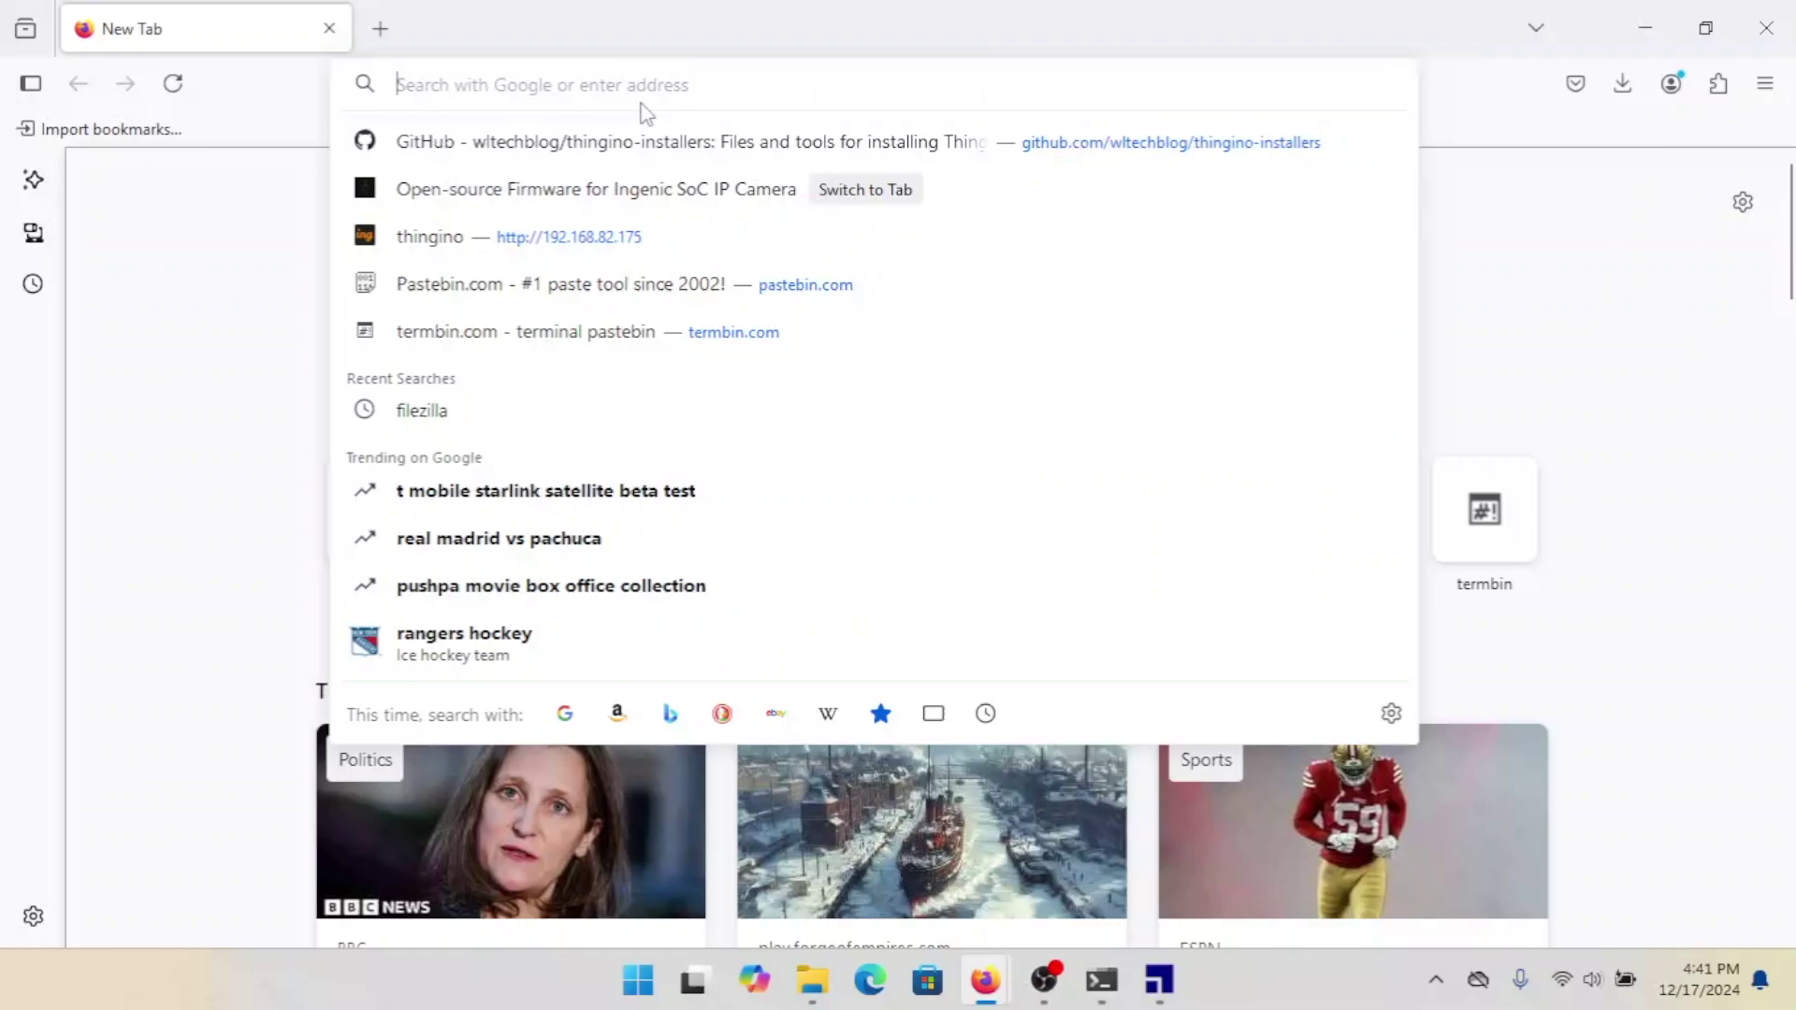
{"action": "type", "text": "thingino.com/"}
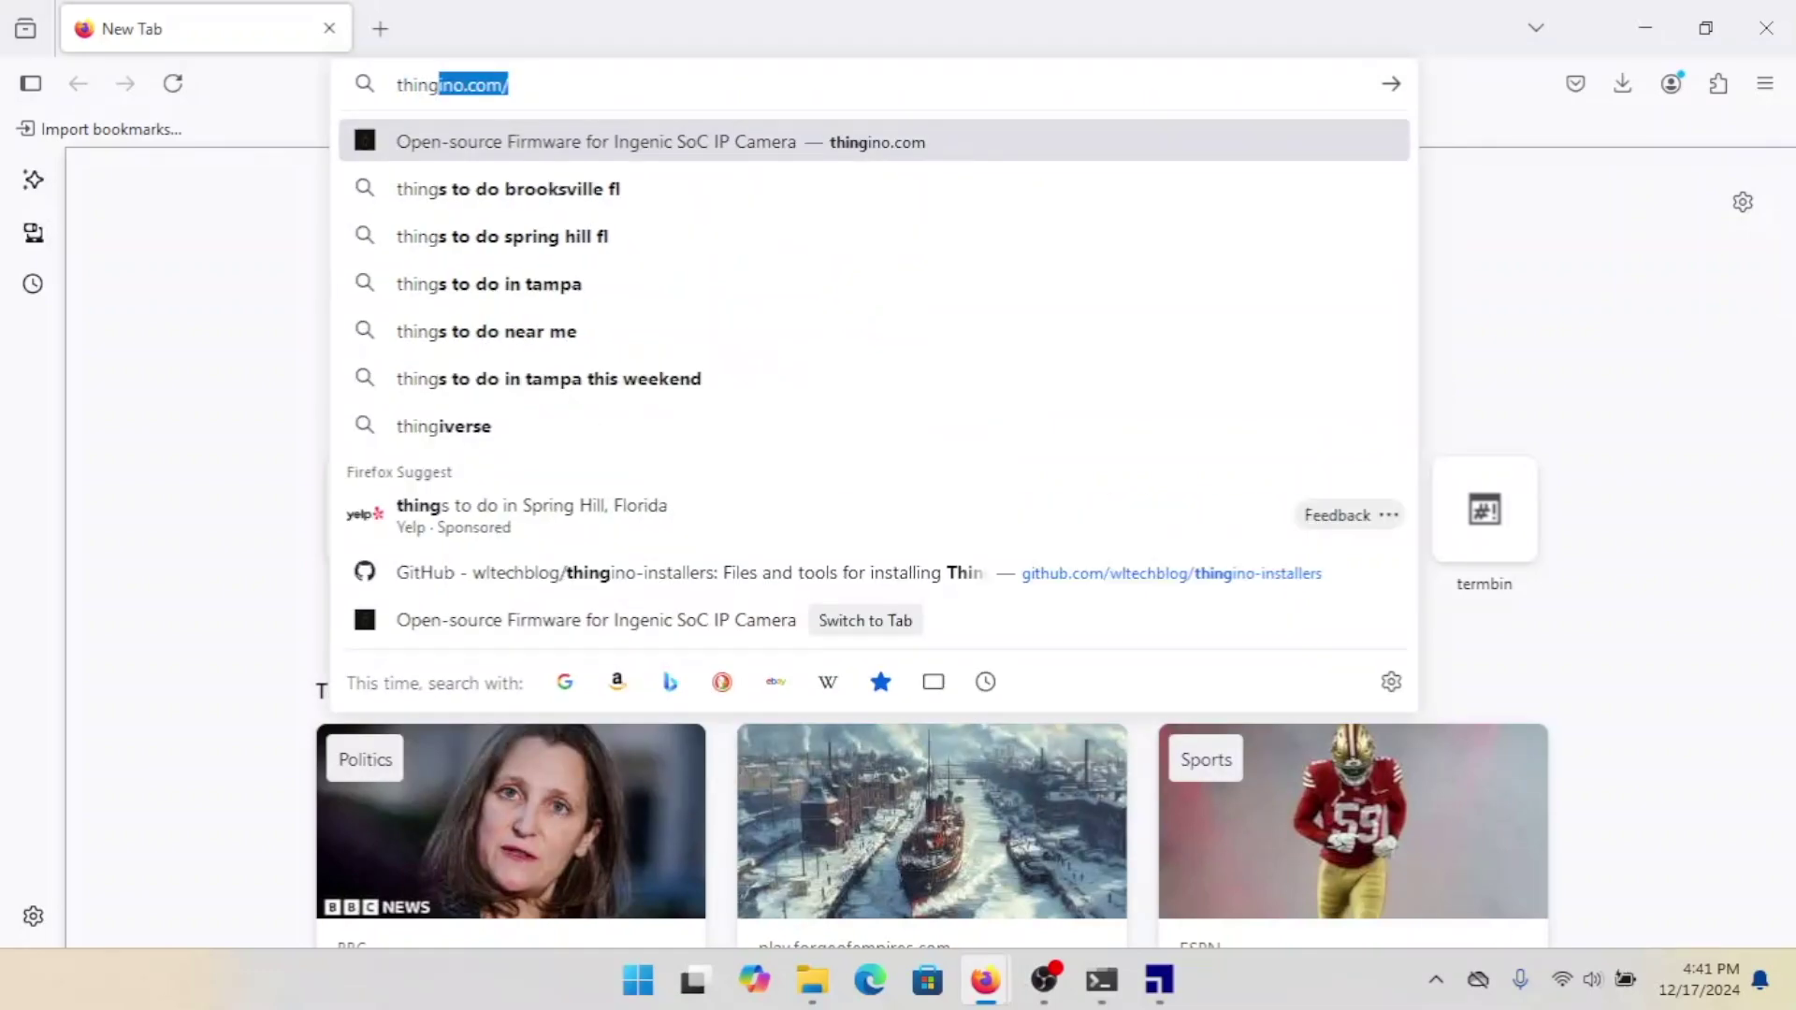
{"action": "key", "text": "Return"}
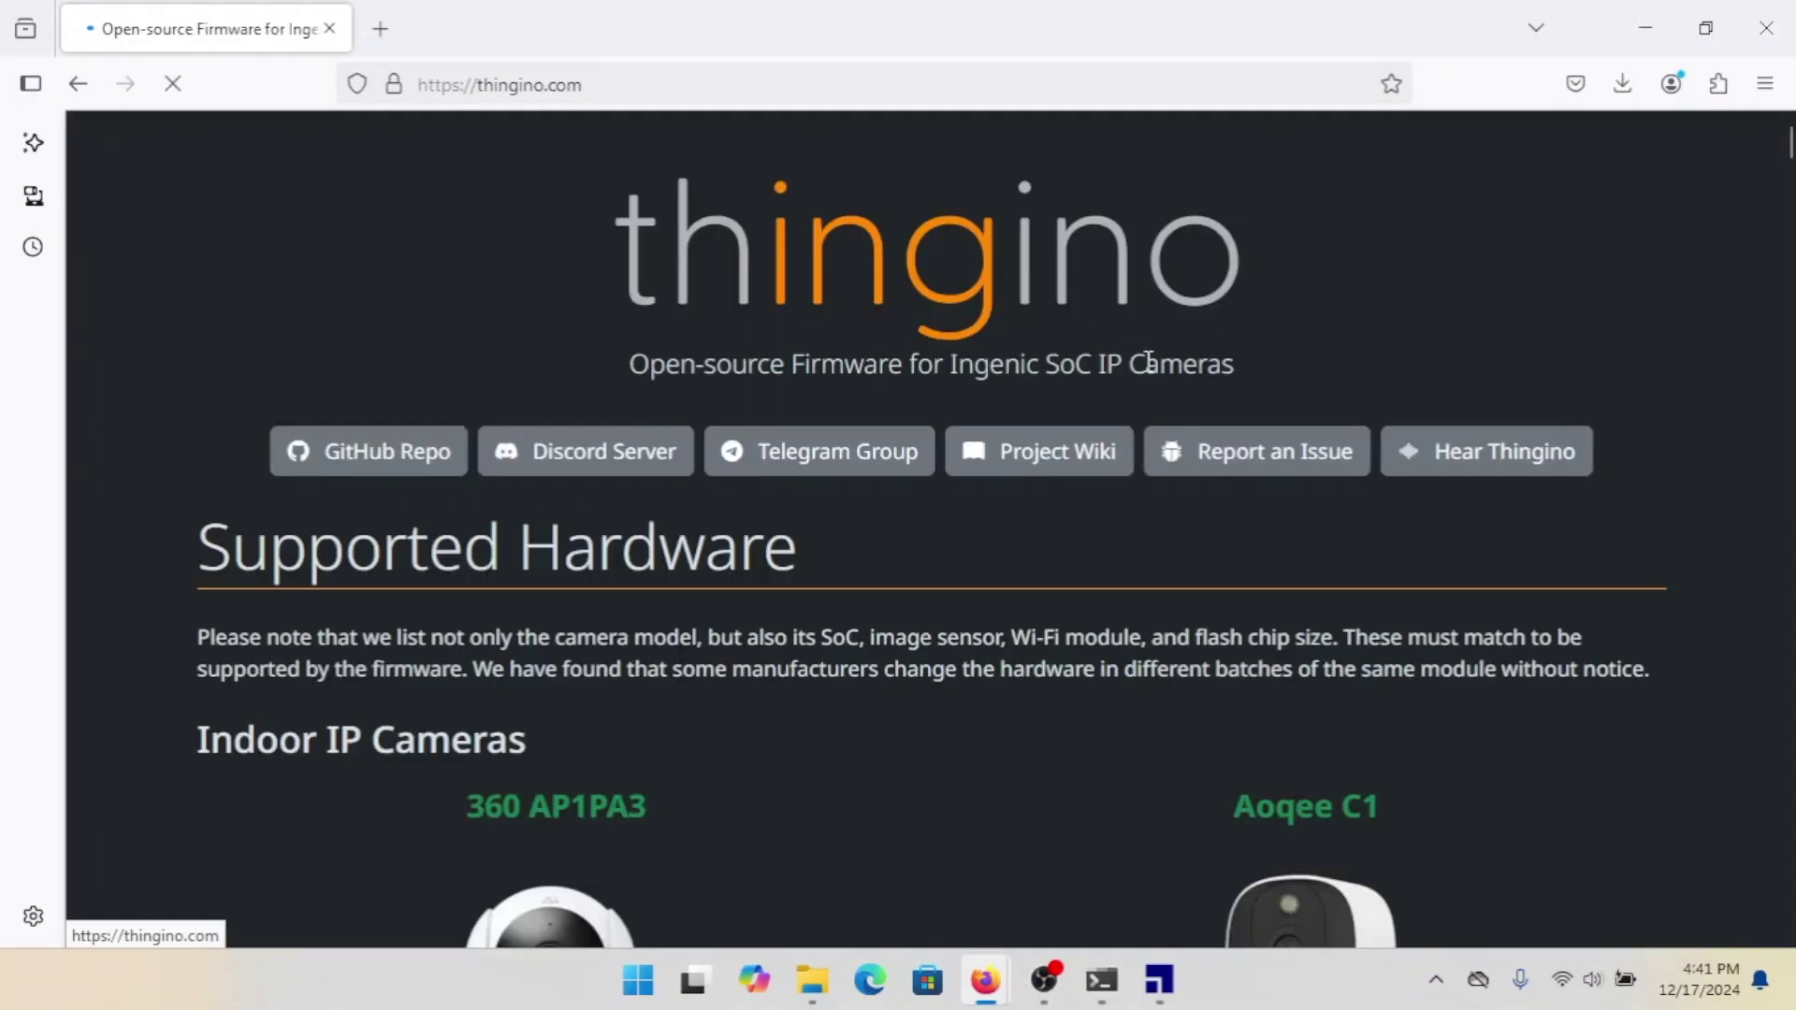
Step: Download the Wyze Cam 3 T31X, GC2053, RTL8189FTV, 16MB firmware image
{"action": "scroll", "coordinate": [1717, 484], "scroll_direction": "down", "scroll_amount": 20}
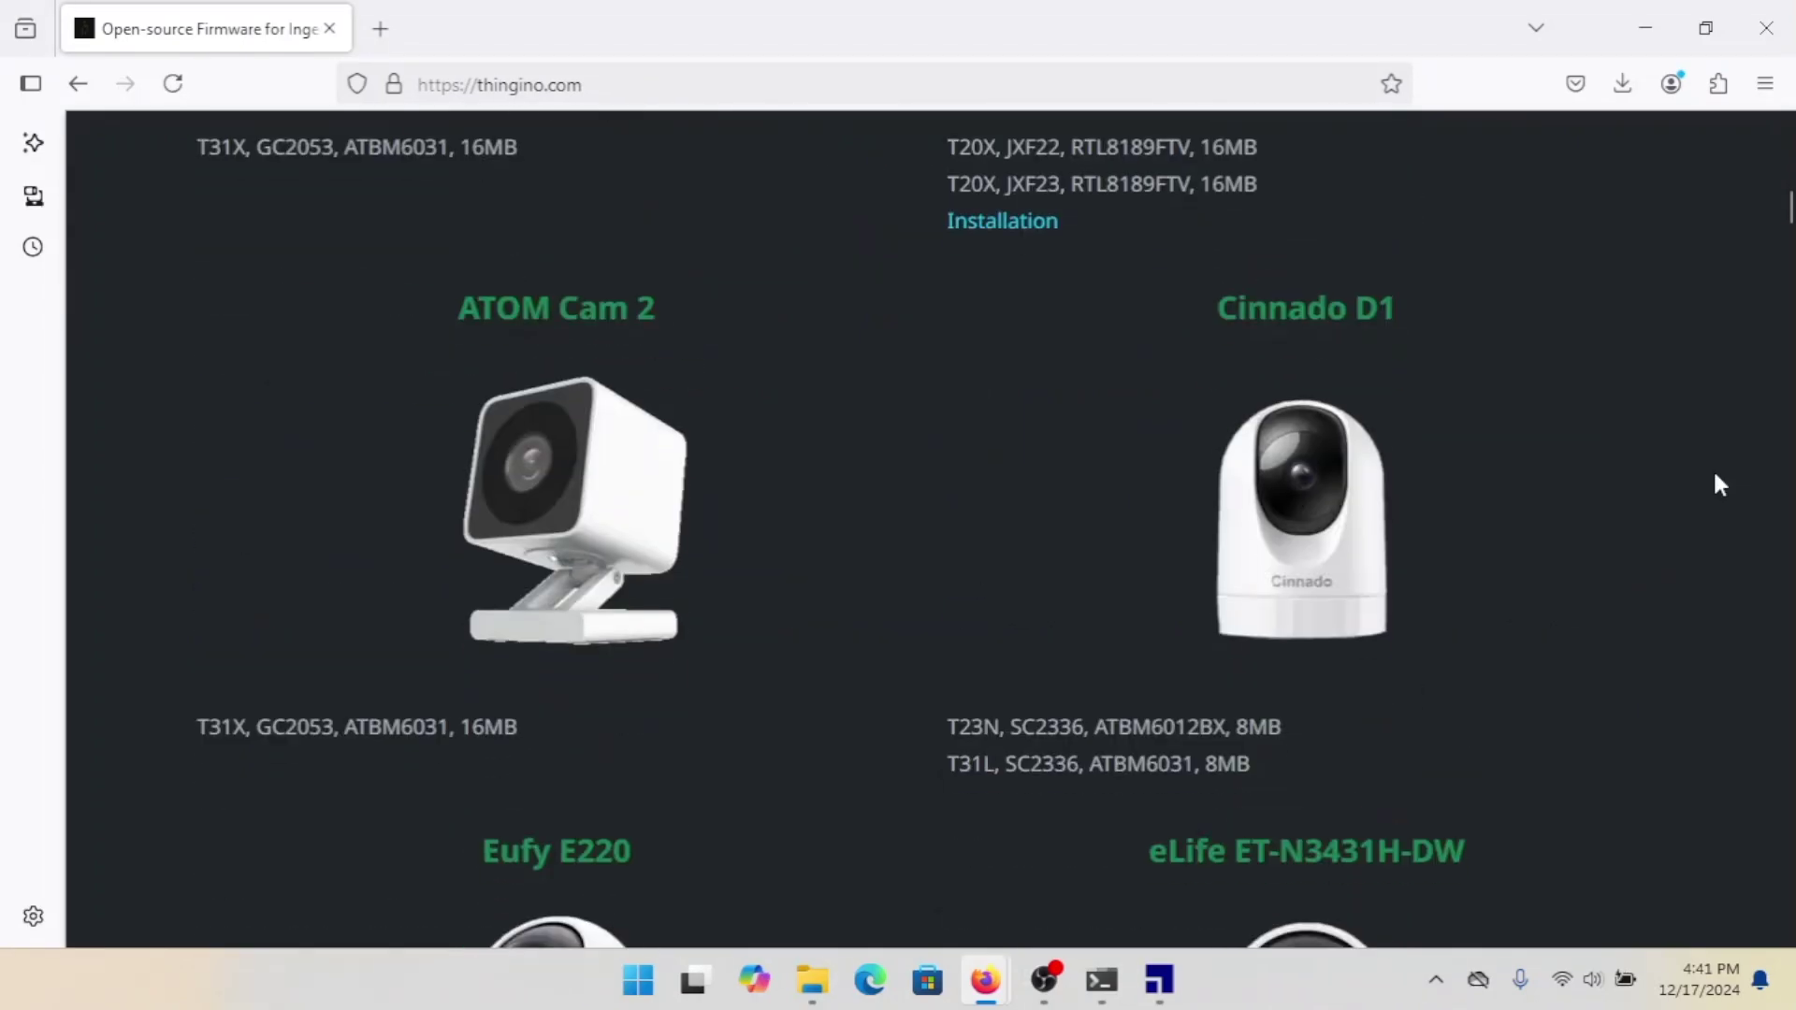
{"action": "scroll", "coordinate": [1719, 484], "scroll_direction": "down", "scroll_amount": 20}
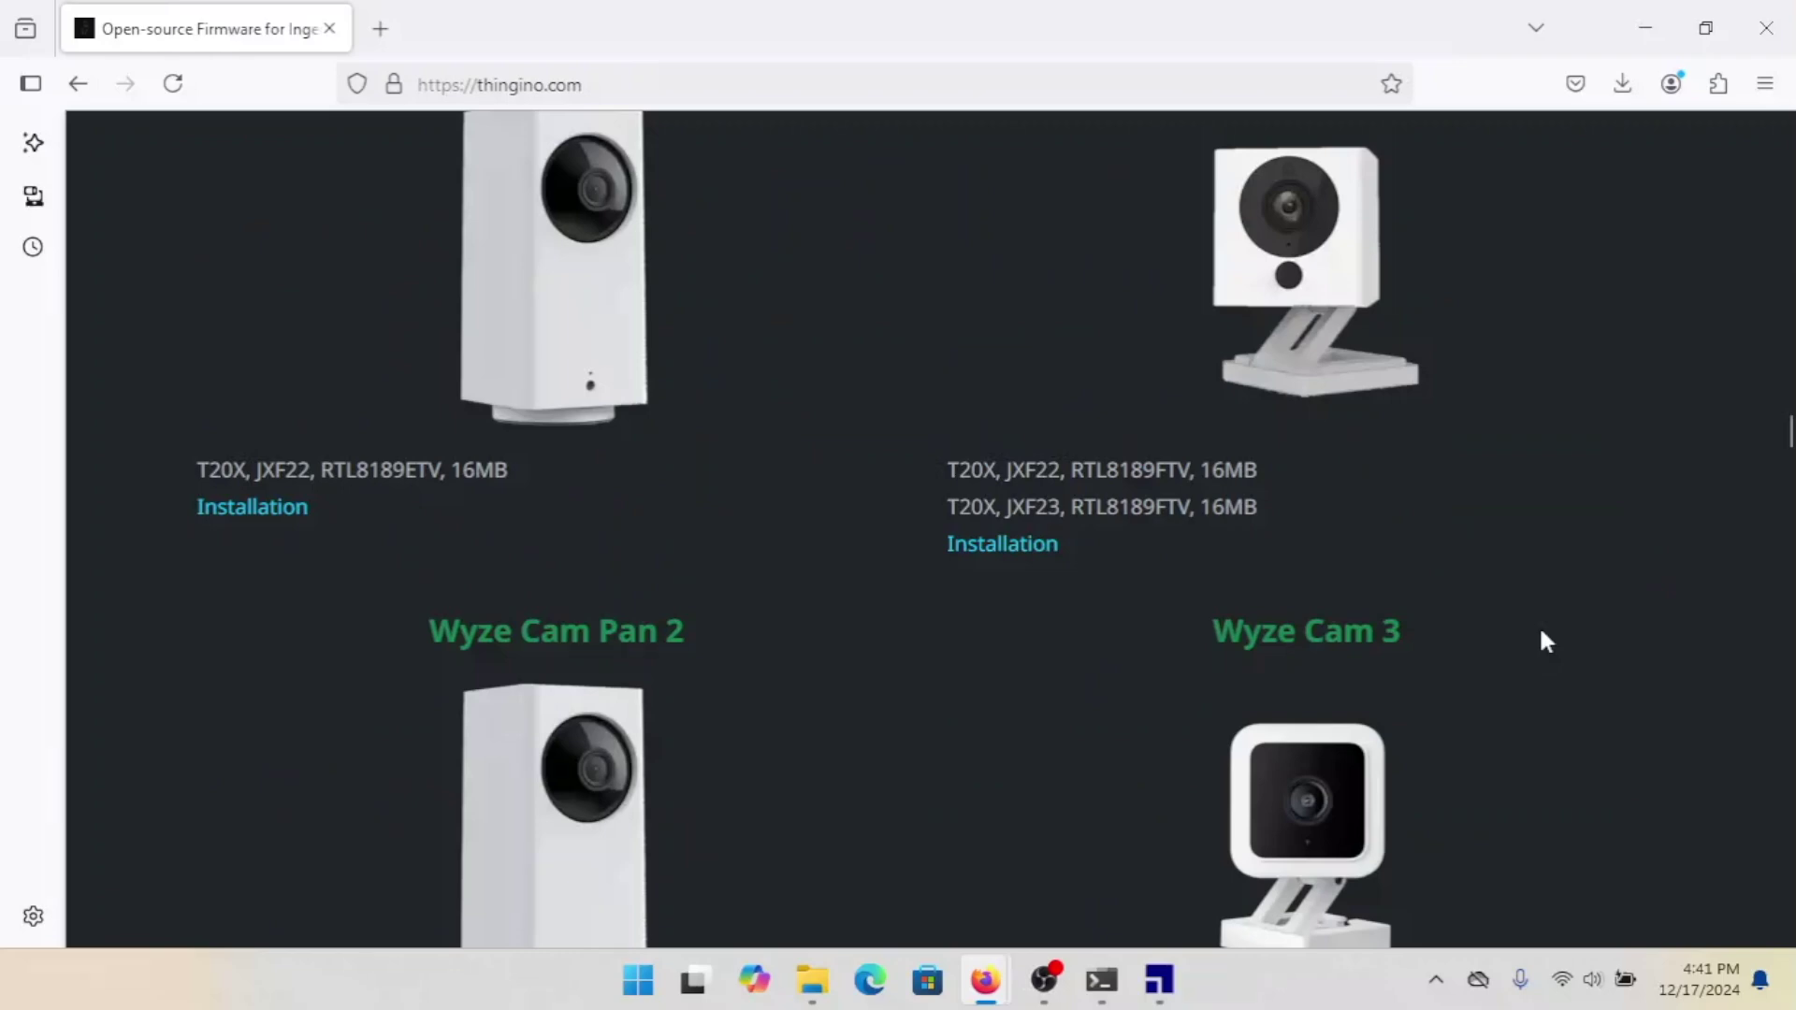
{"action": "scroll", "coordinate": [1540, 633], "scroll_direction": "down", "scroll_amount": 5}
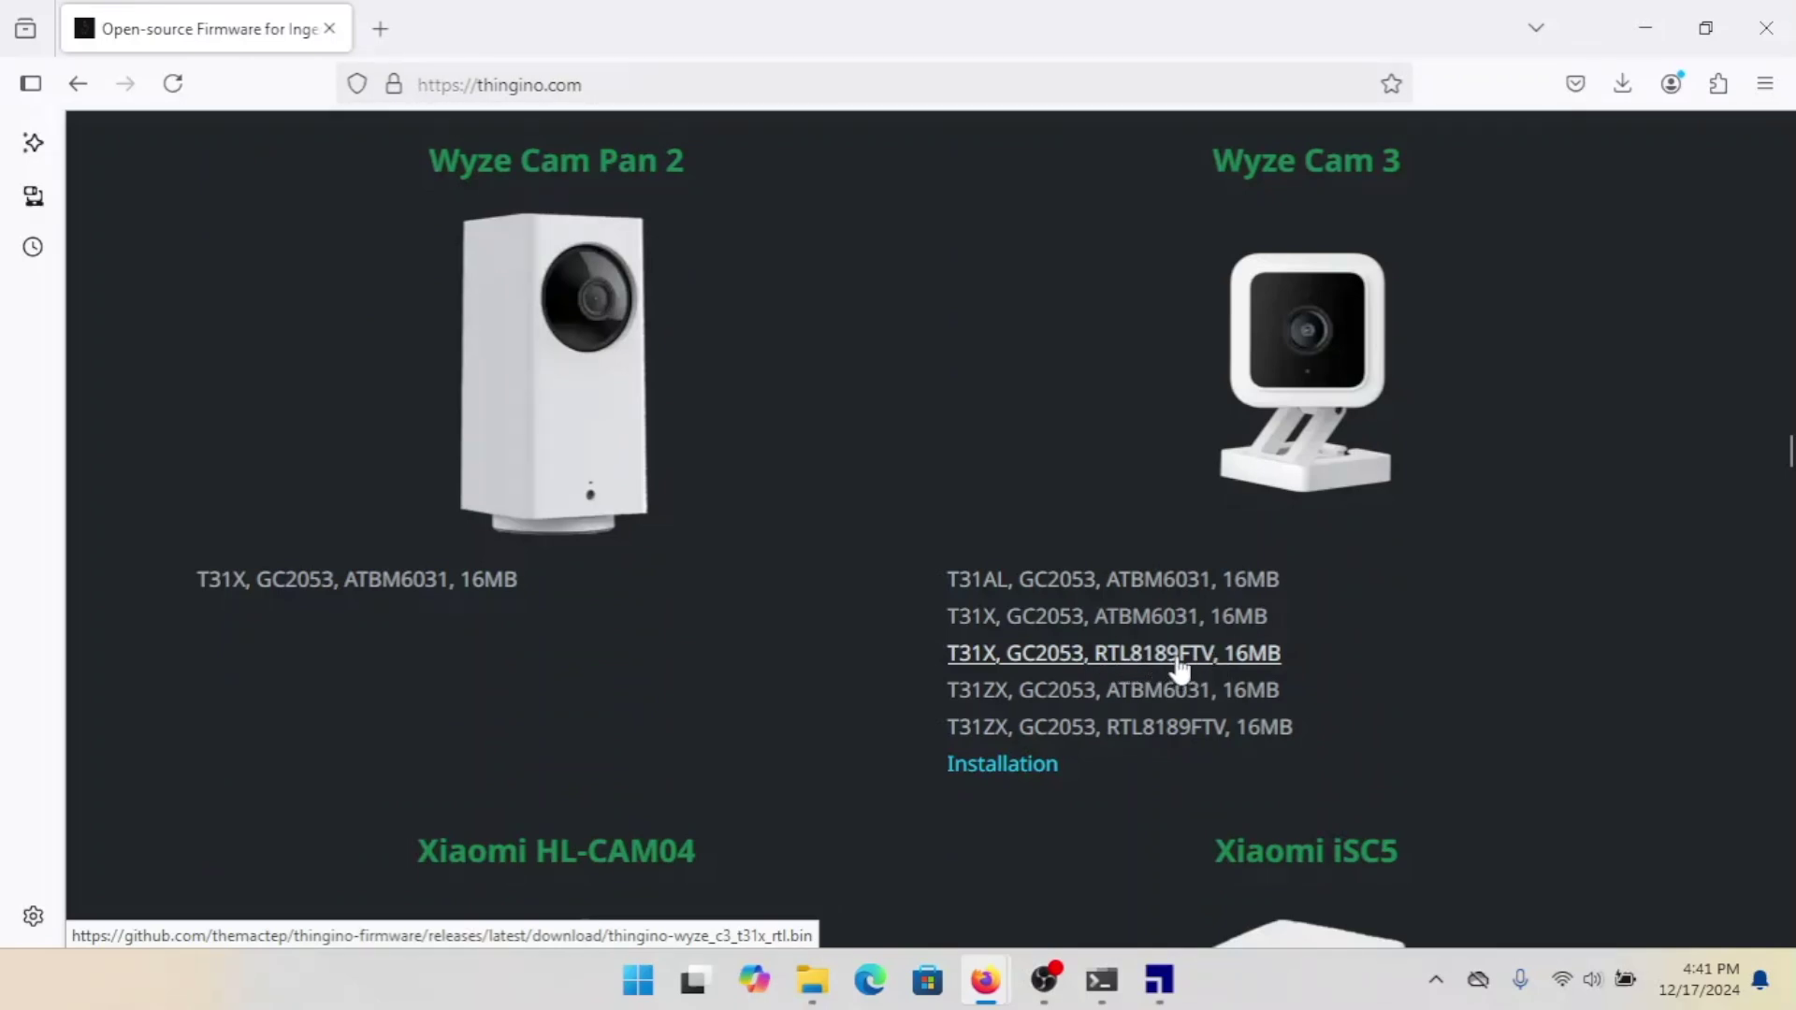
{"action": "left_click", "coordinate": [1177, 662]}
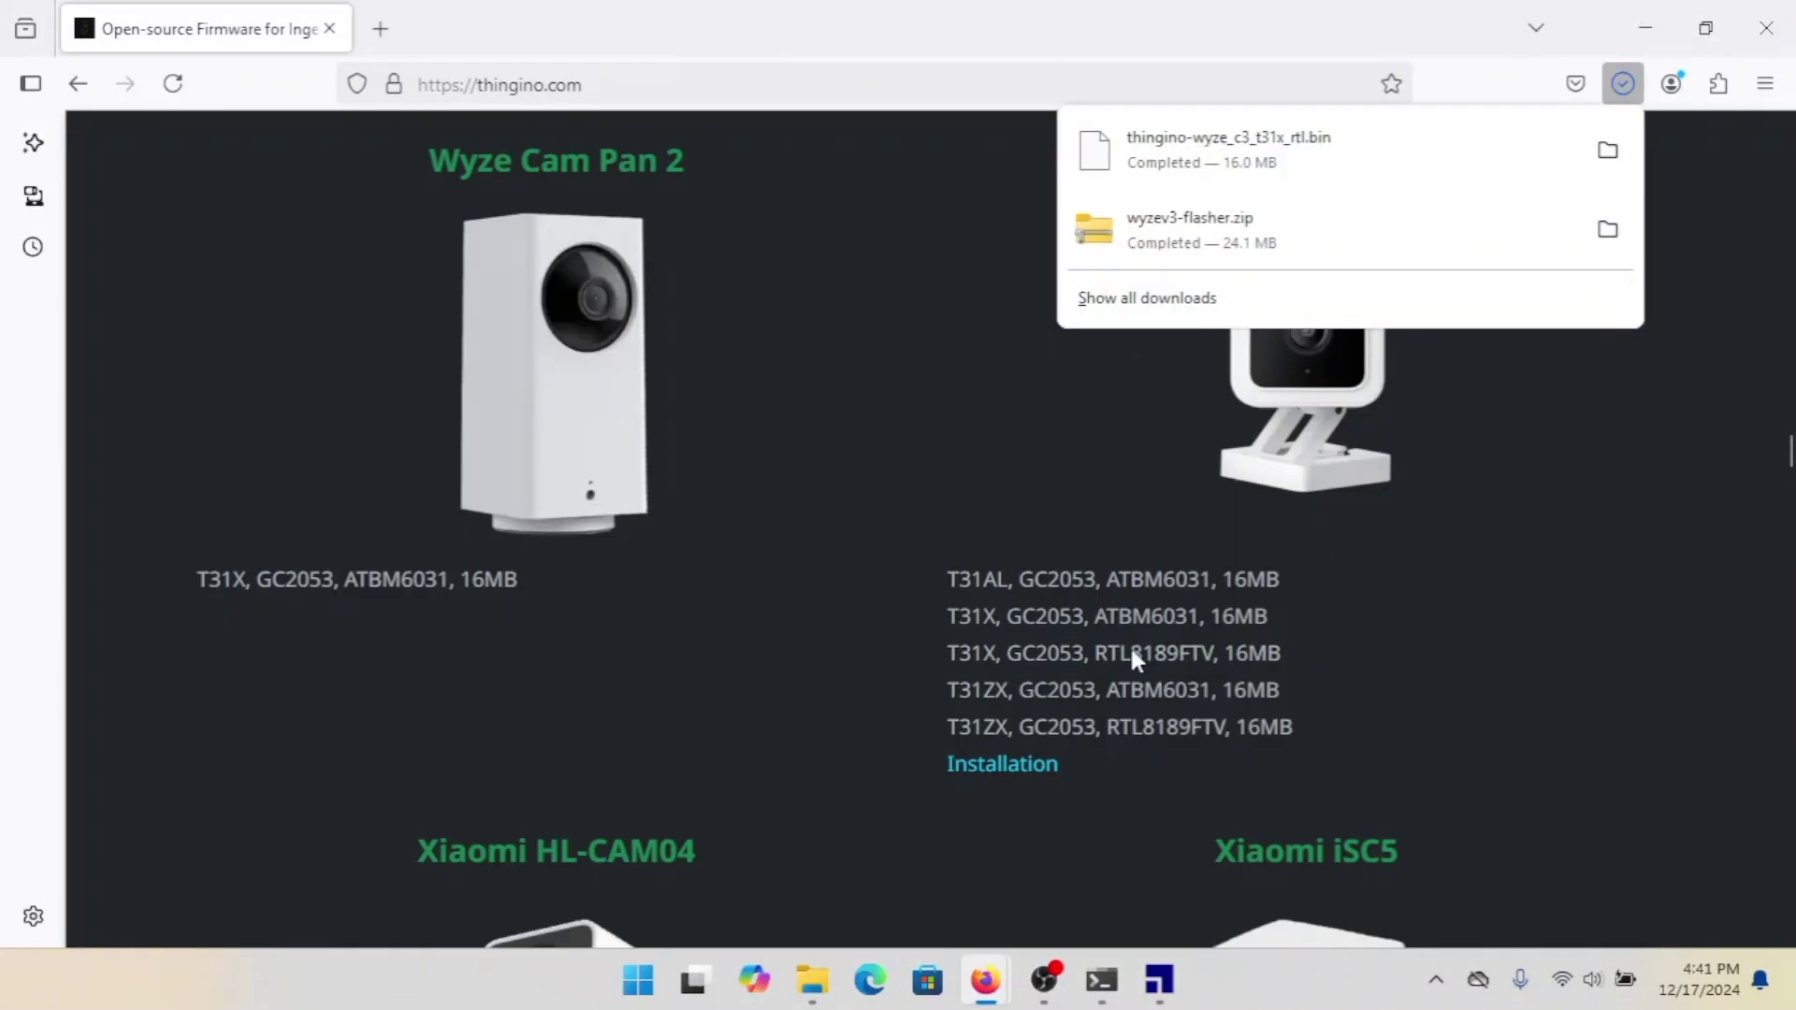
{"action": "left_click", "coordinate": [1157, 982]}
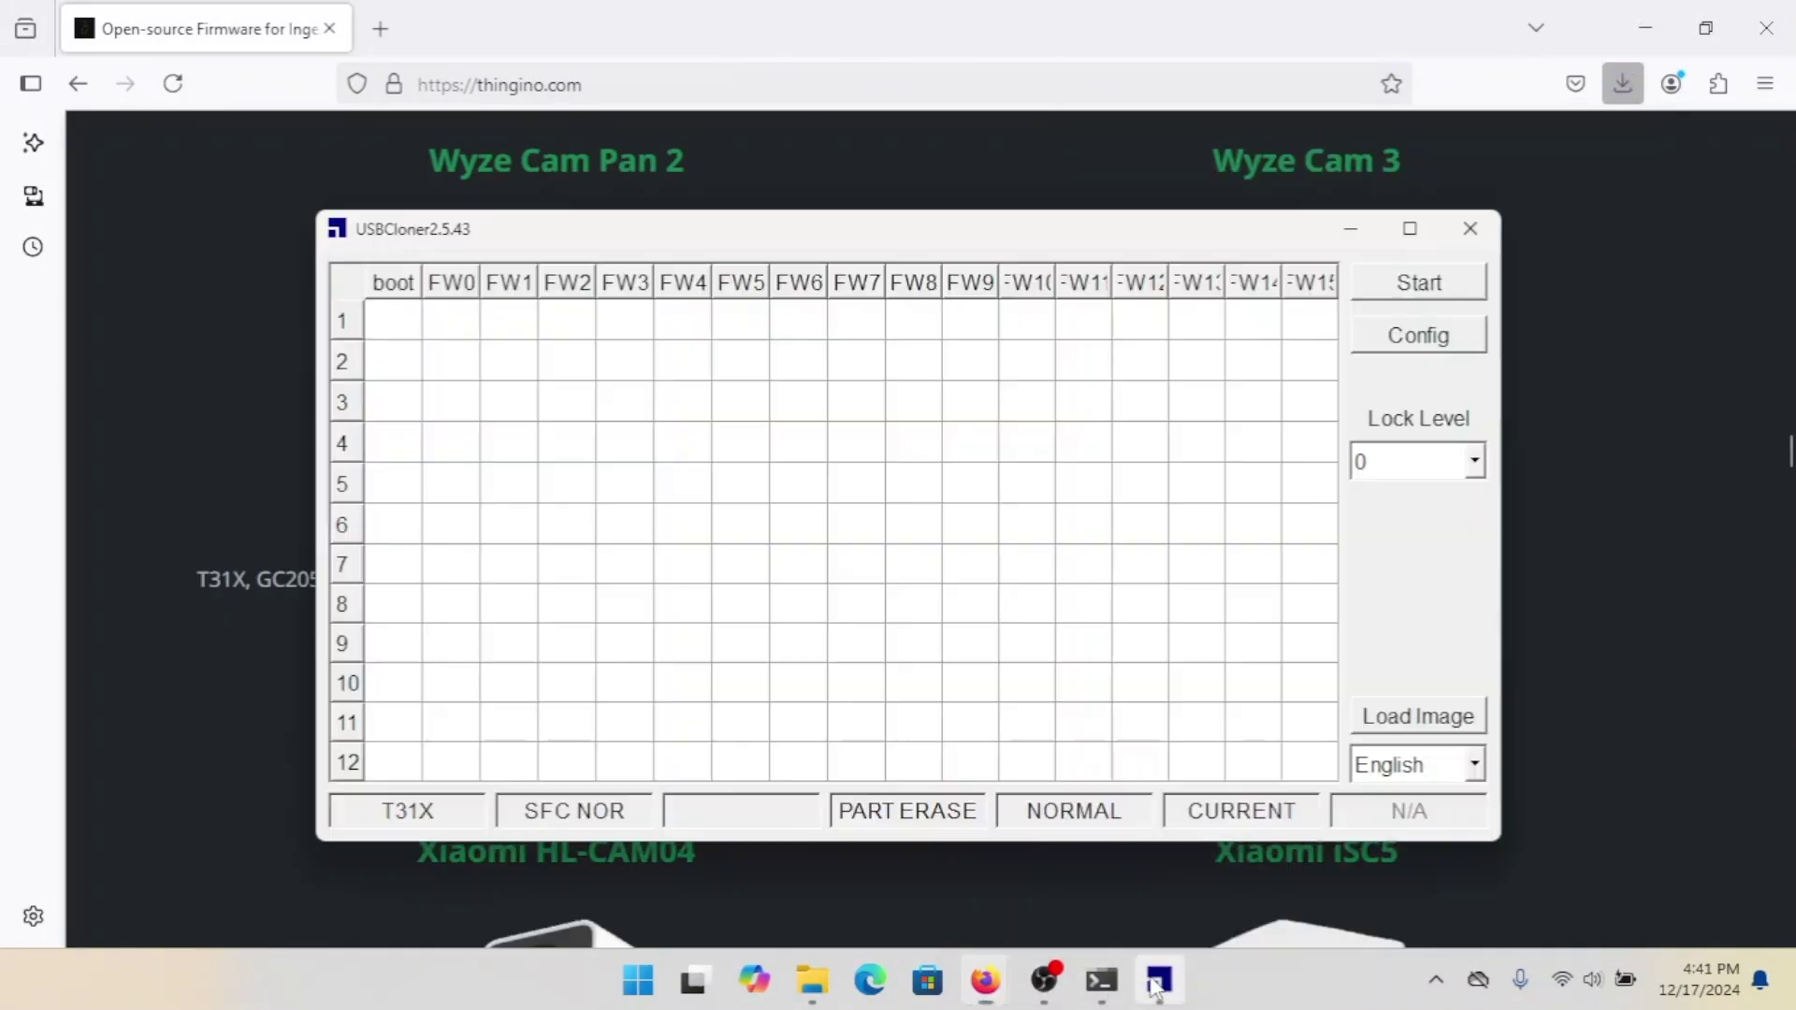
Step: Choose the t31x_sfc_nor_writer_full.cfg board configuration in the cloner's Config settings
{"action": "left_click", "coordinate": [1465, 346]}
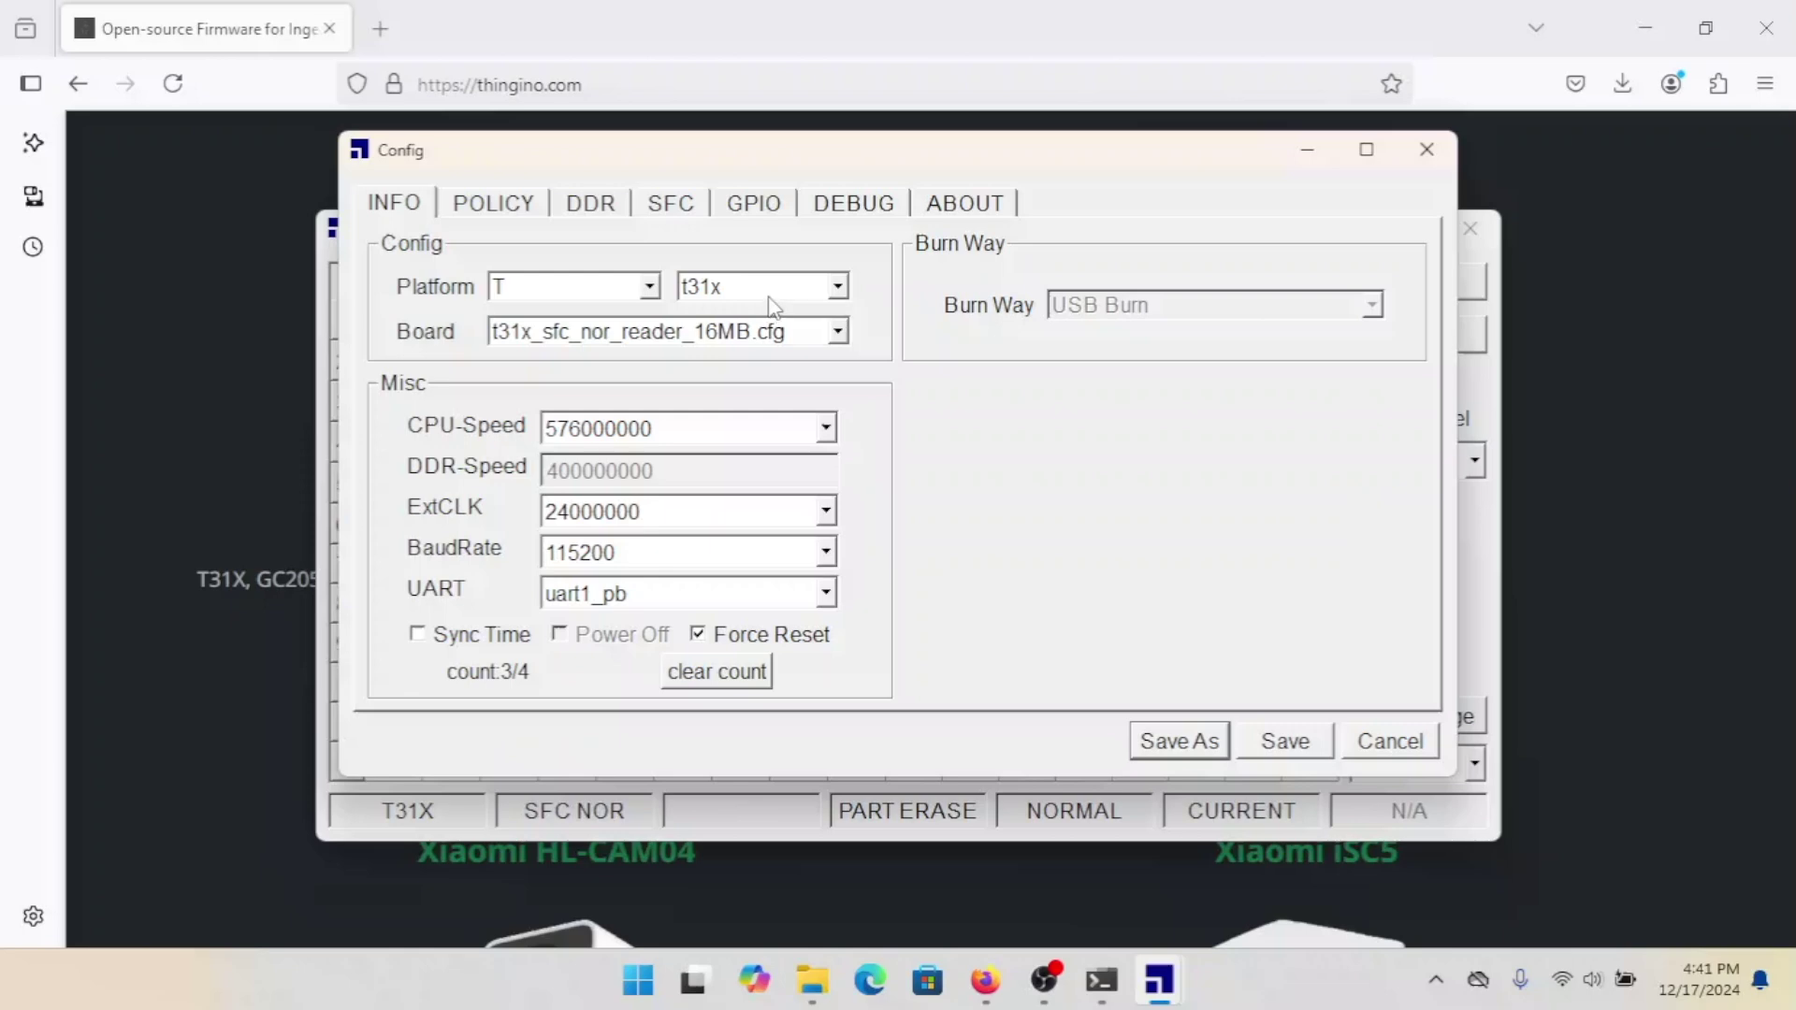
{"action": "left_click", "coordinate": [801, 337]}
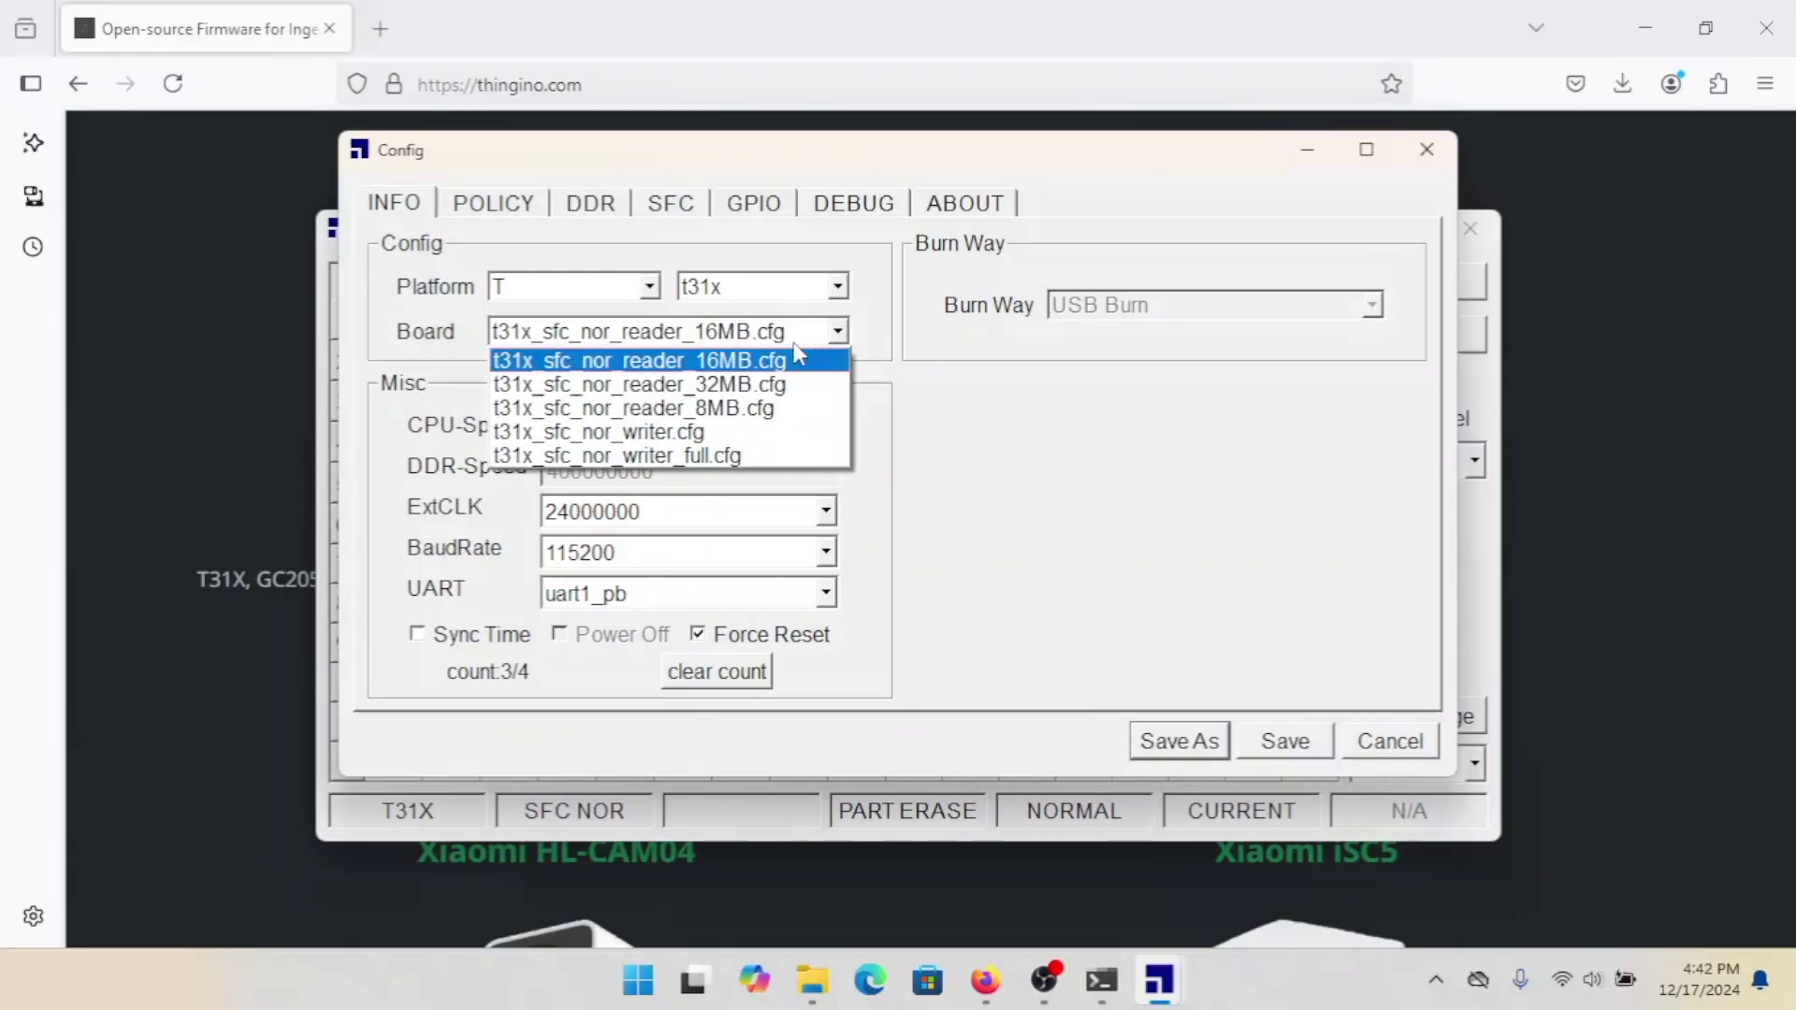
{"action": "left_click", "coordinate": [754, 458]}
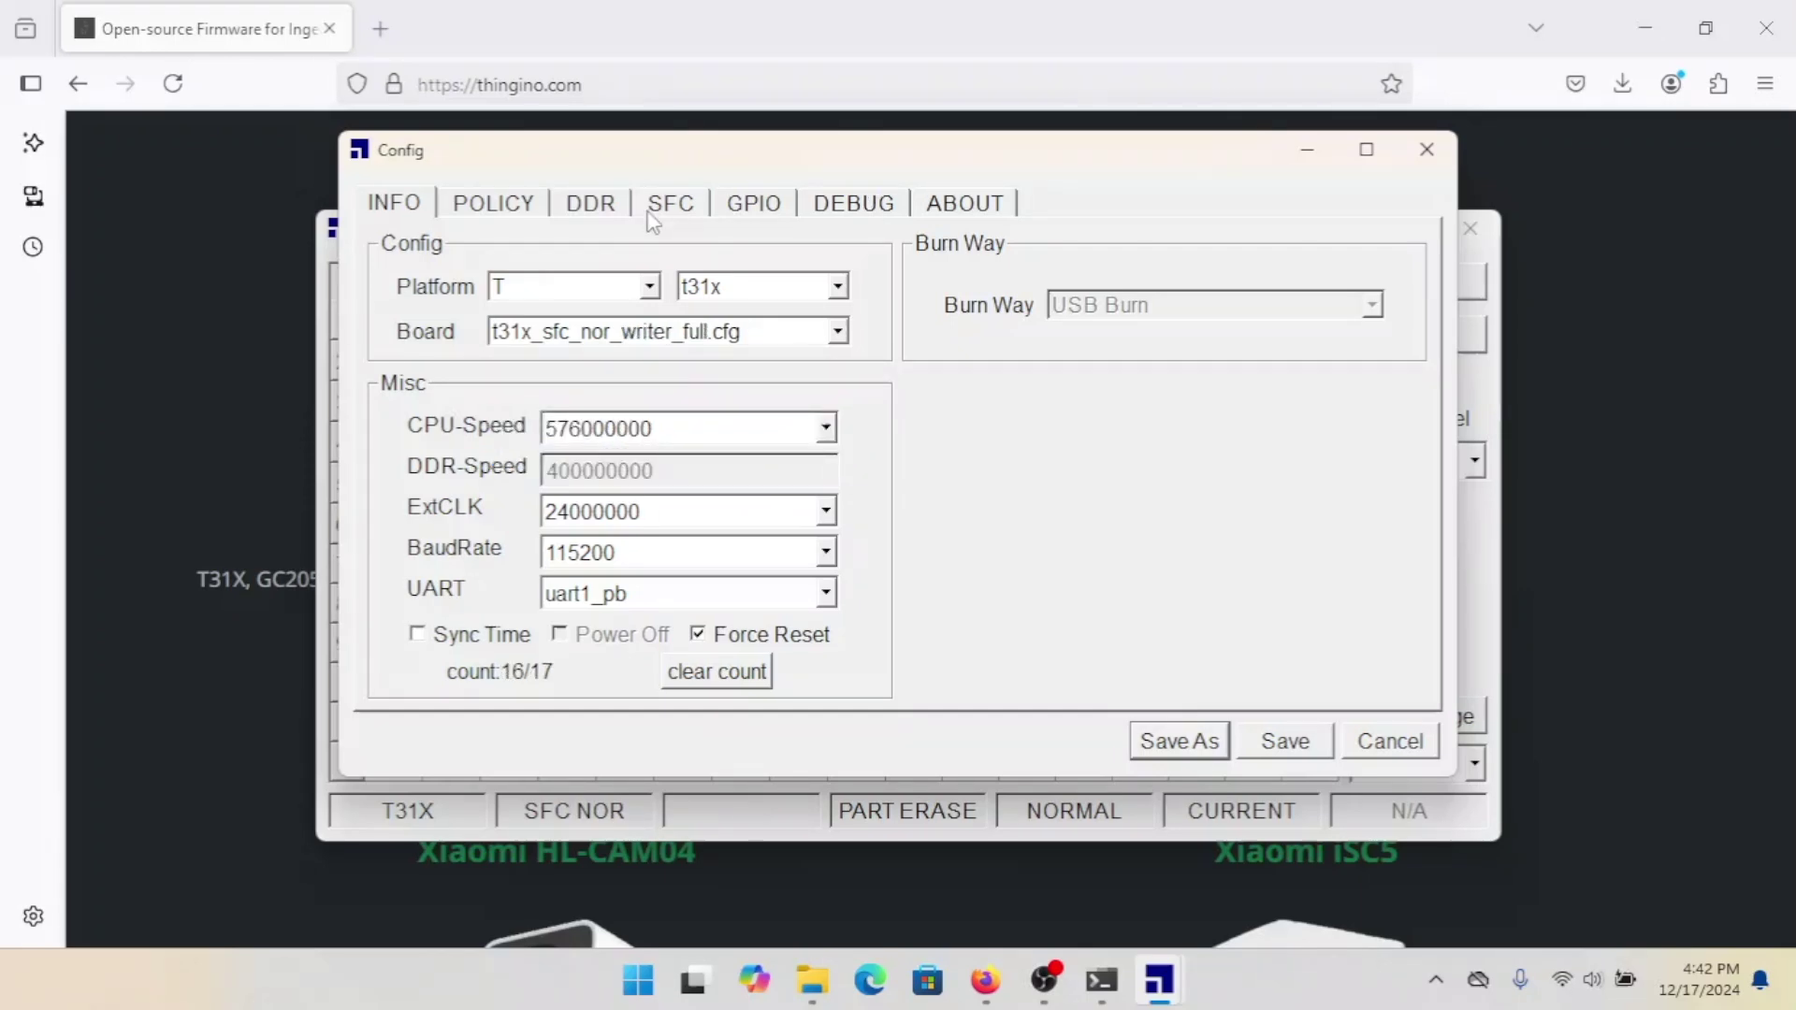
{"action": "left_click", "coordinate": [525, 202]}
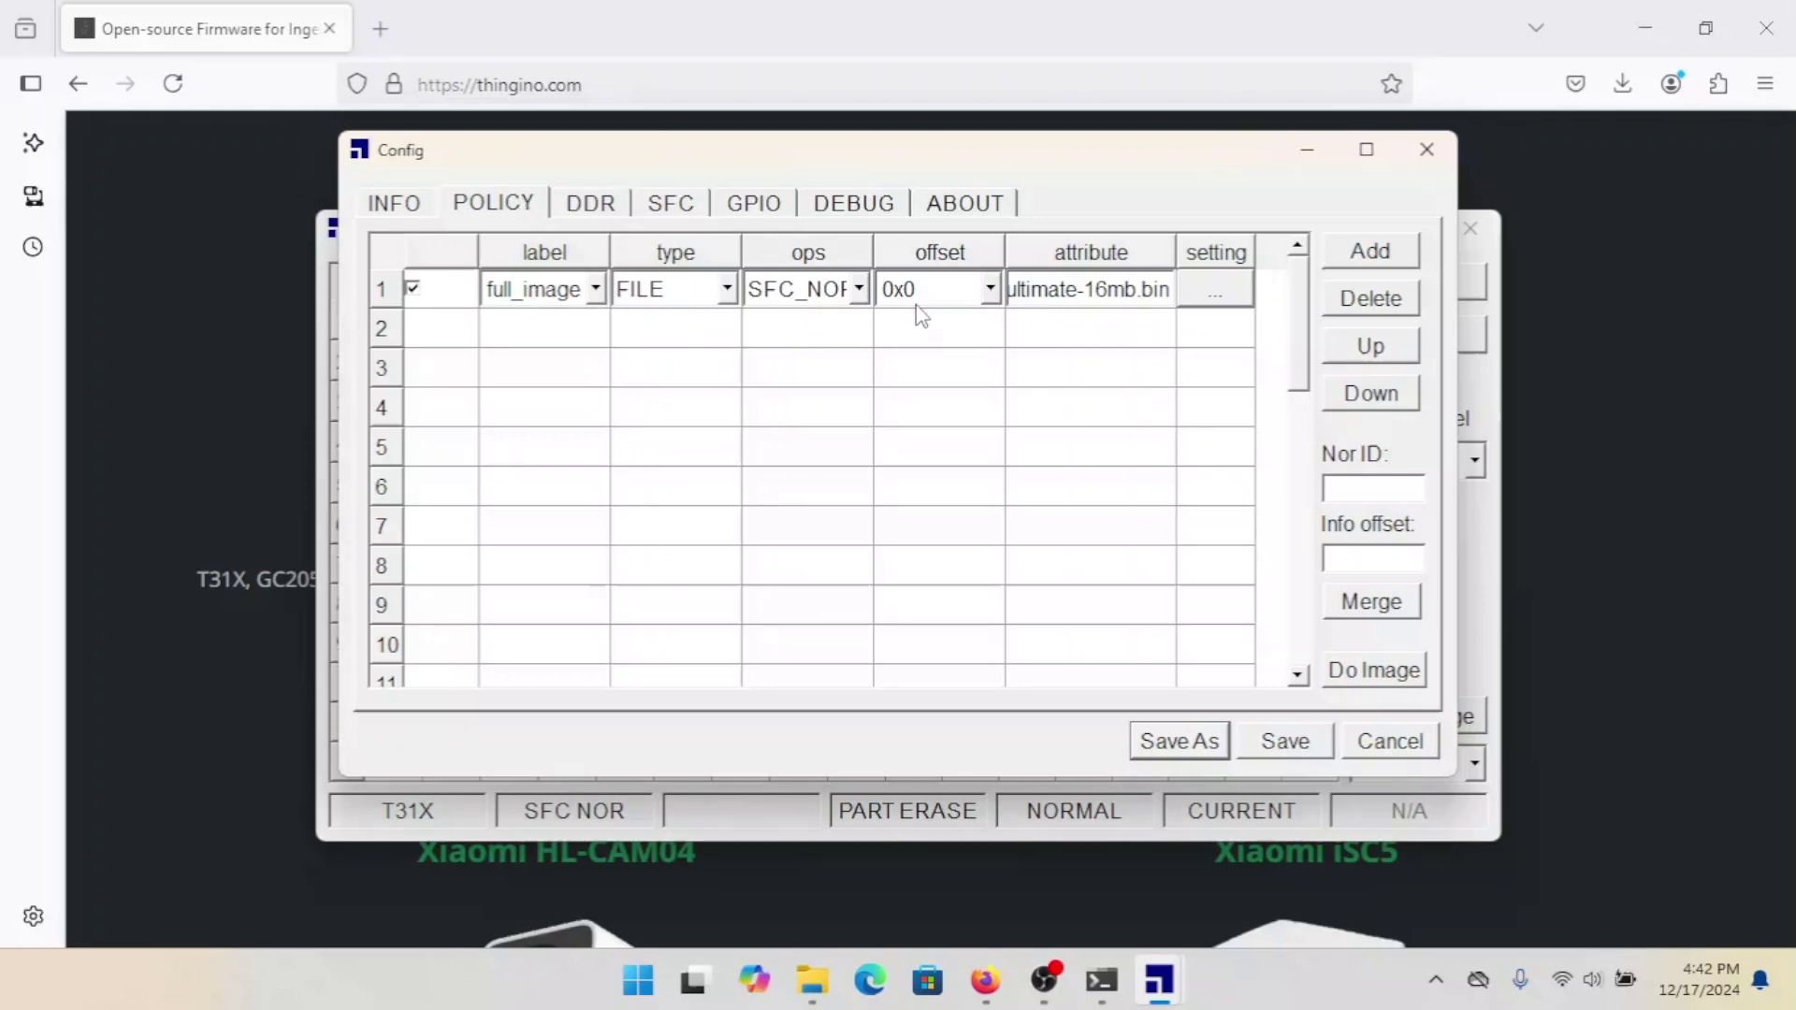
Step: Set the POLICY full_image to Downloads\thingino-wyze_c3_t31x_rtl.bin and save the configuration
{"action": "left_click", "coordinate": [1216, 292]}
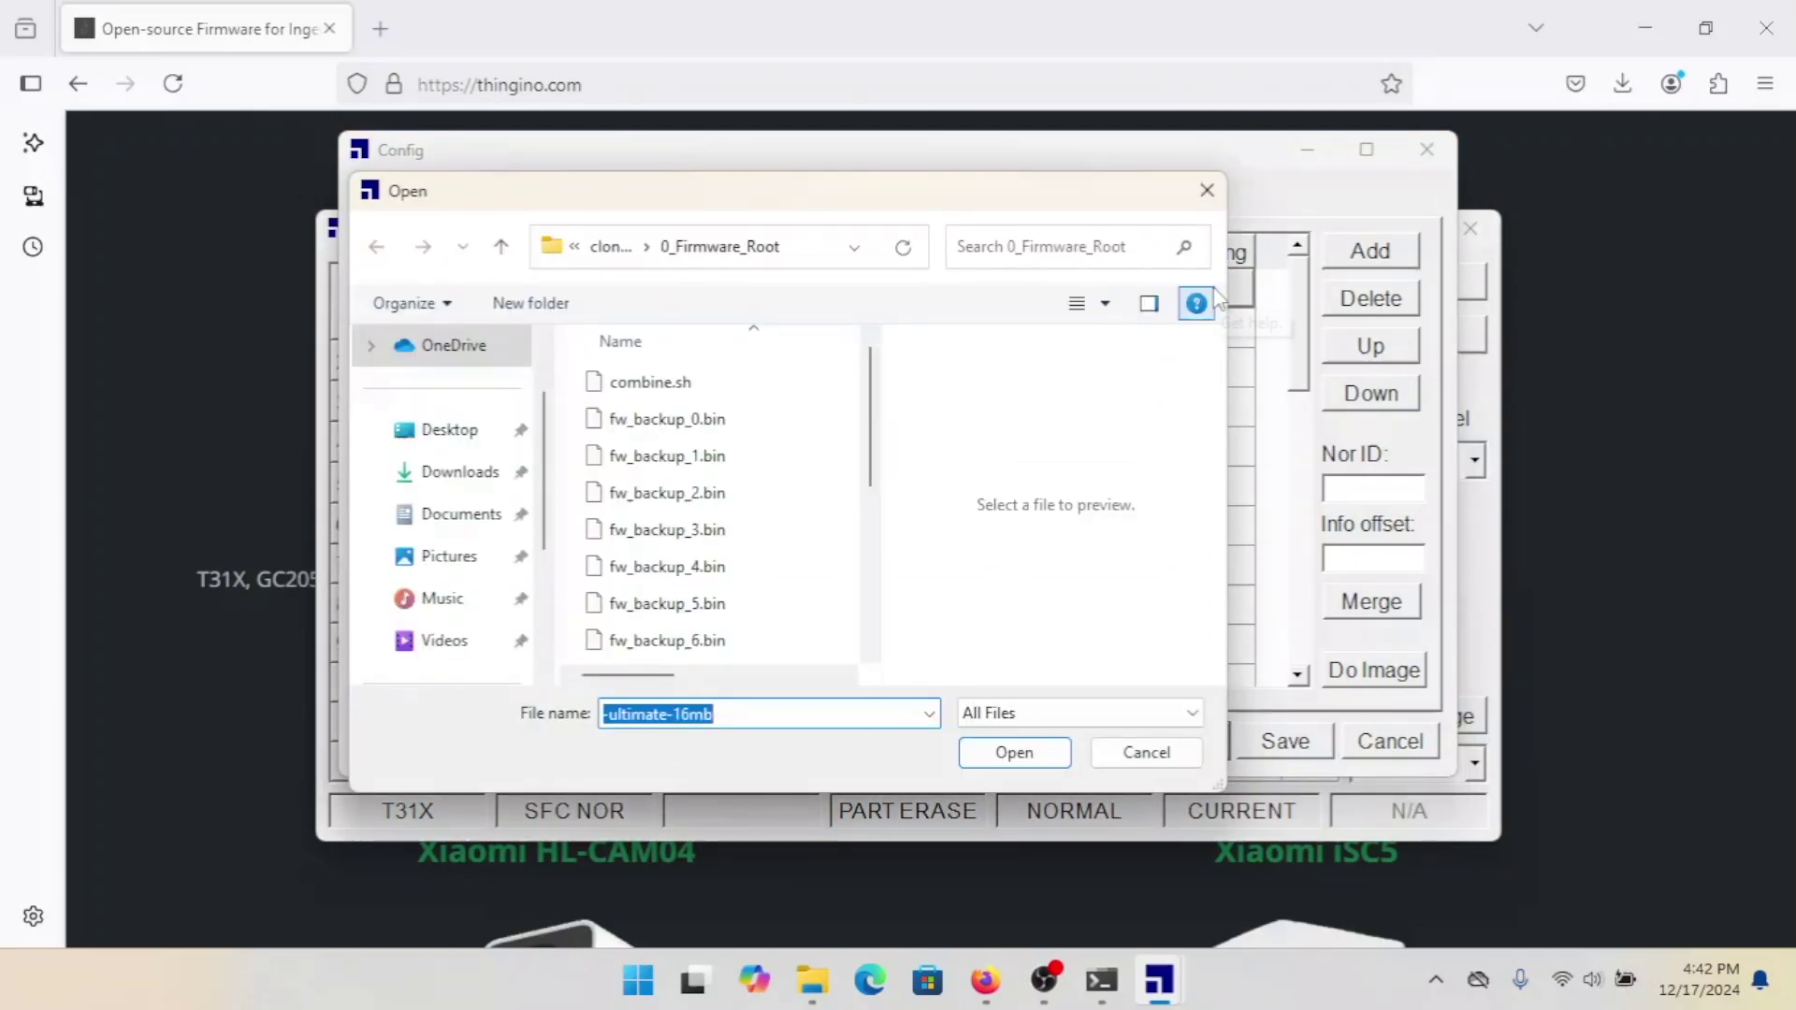
{"action": "left_click", "coordinate": [479, 488]}
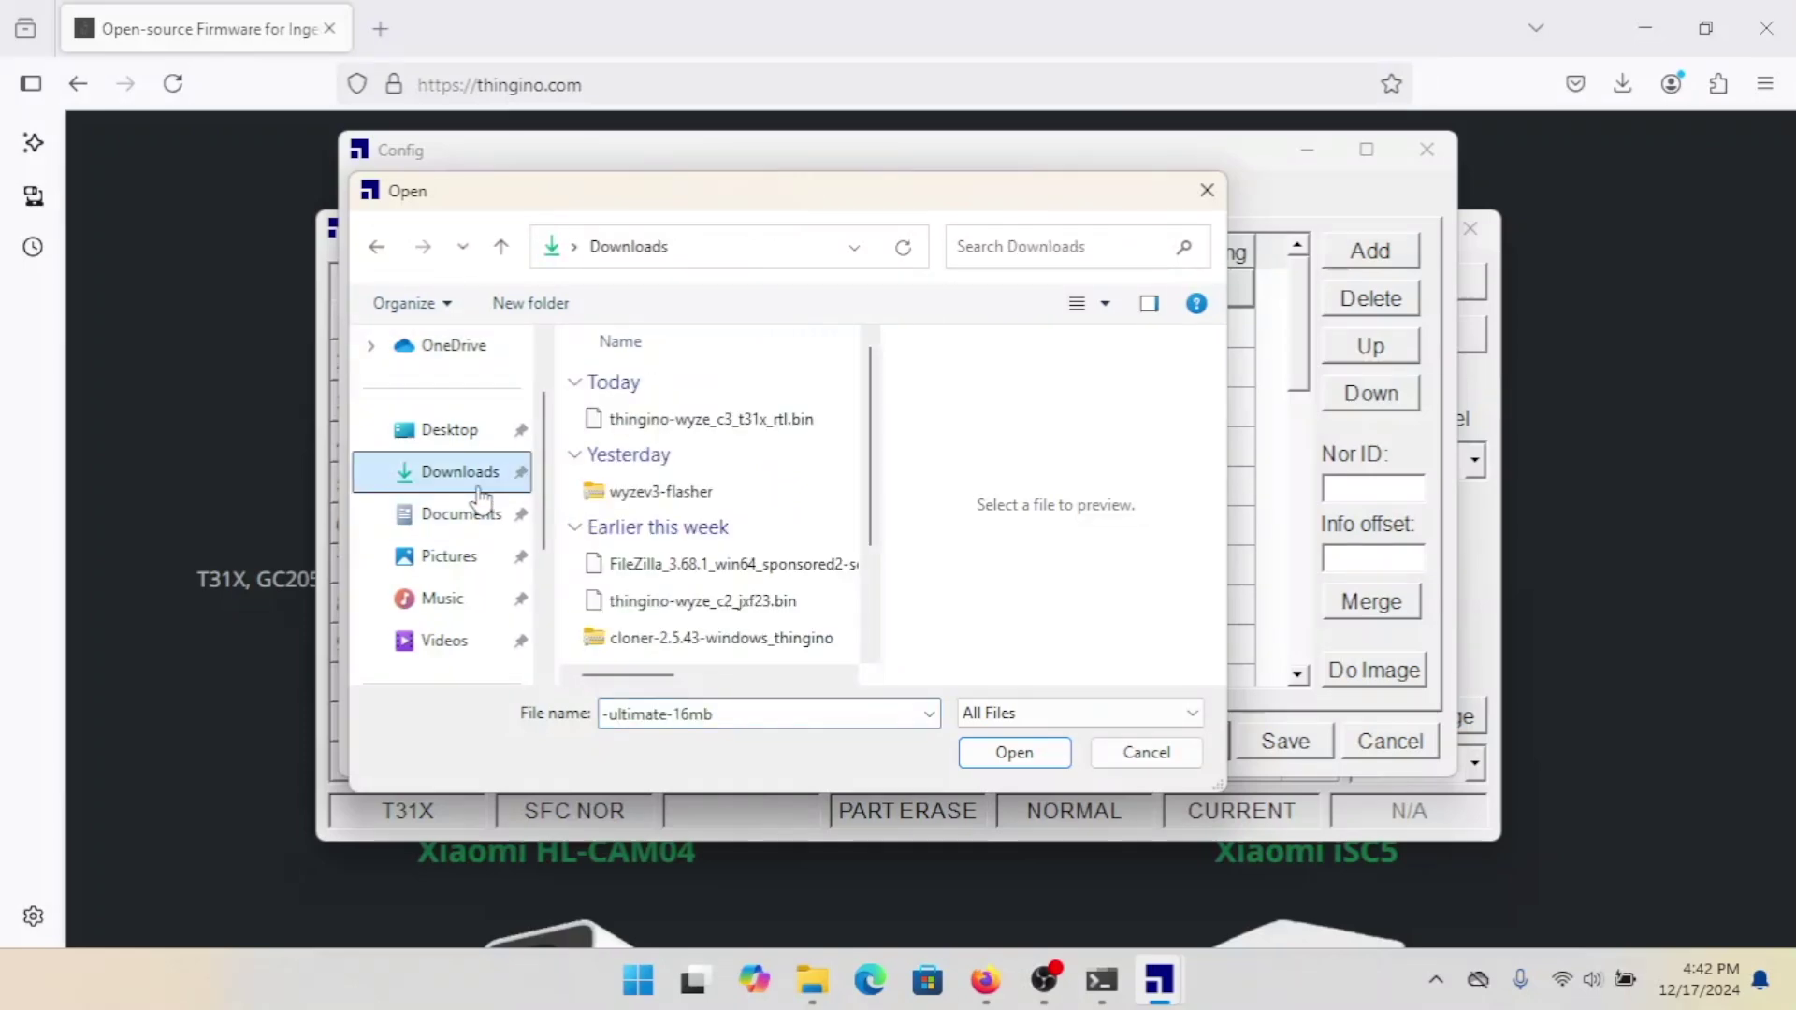
{"action": "left_click", "coordinate": [669, 421]}
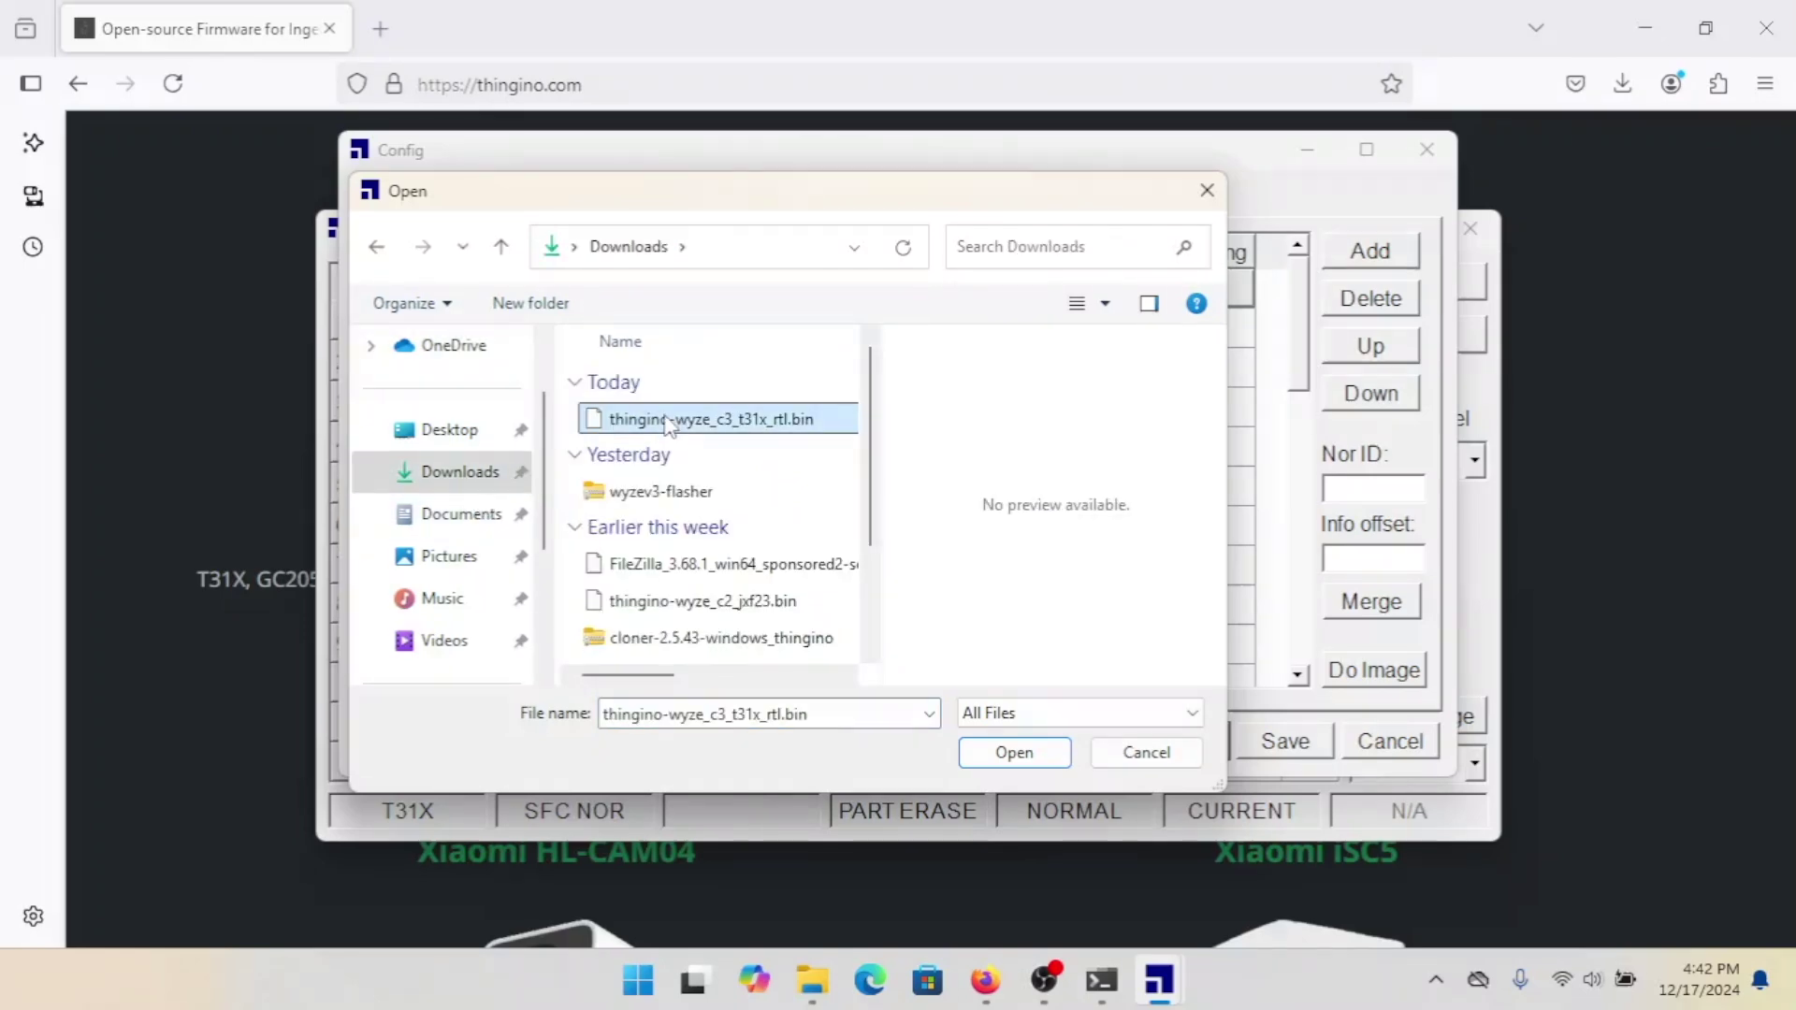
{"action": "left_click", "coordinate": [1055, 754]}
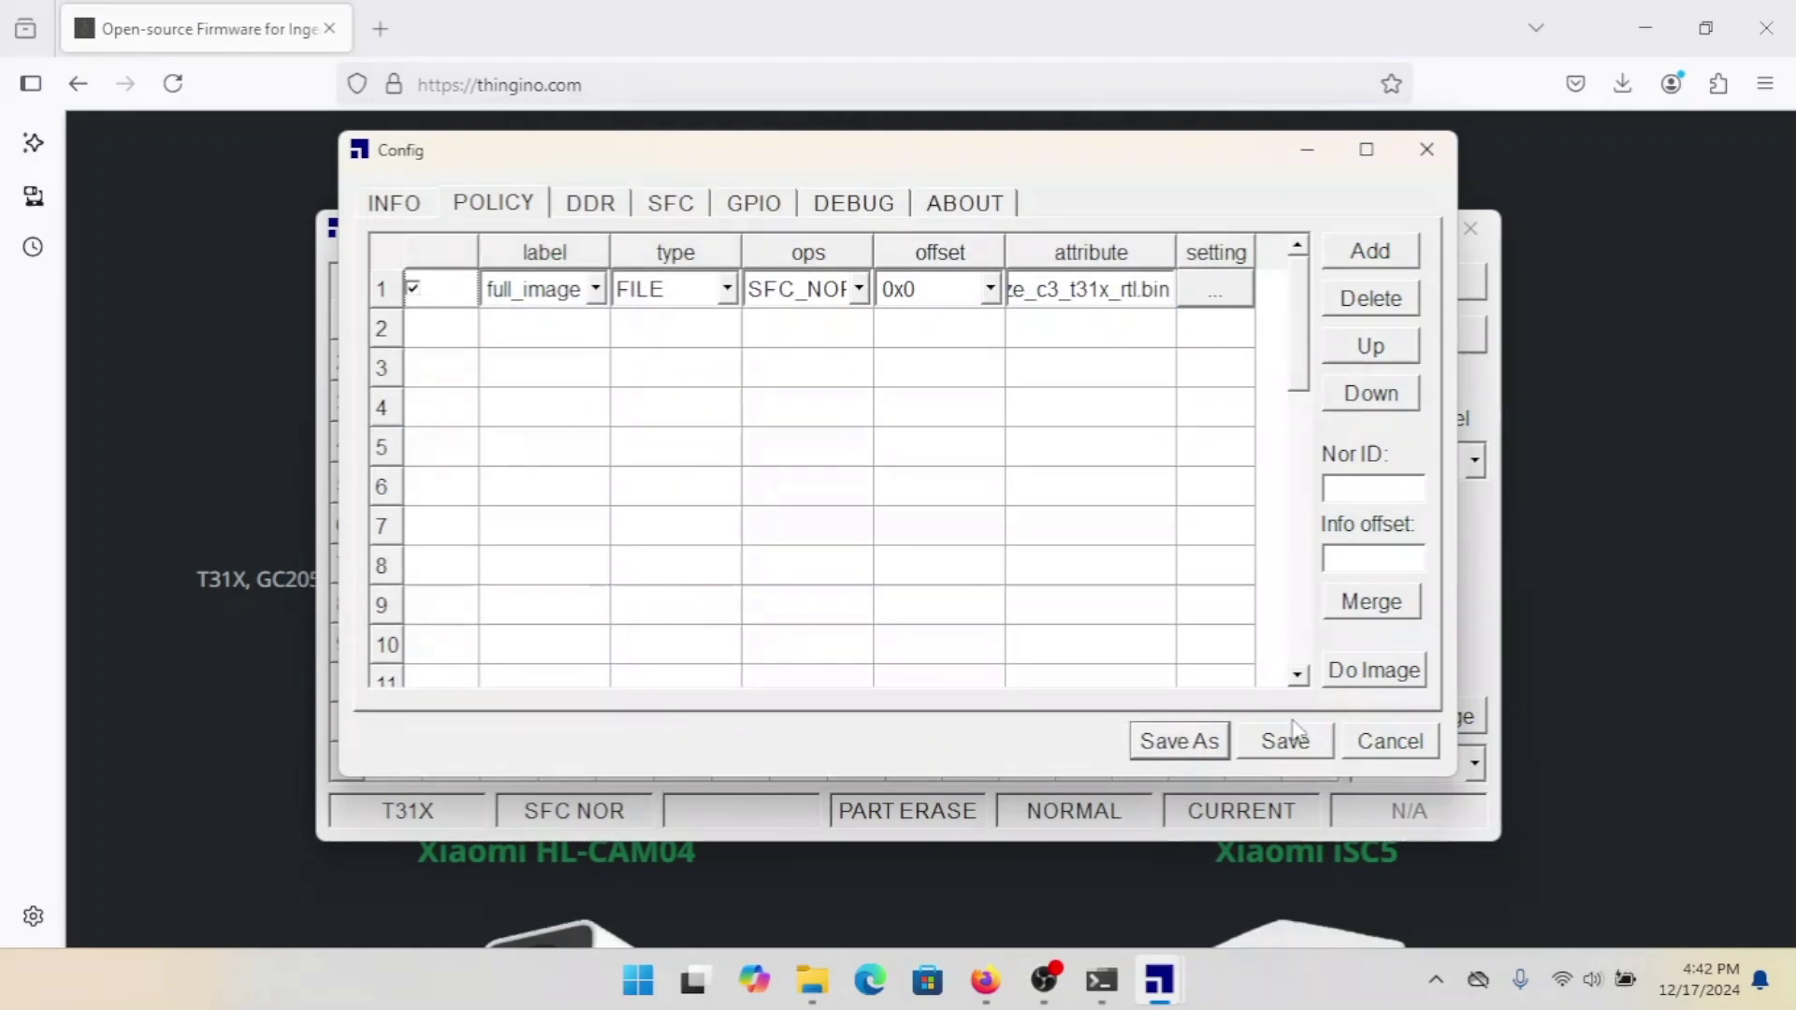
{"action": "left_click", "coordinate": [1287, 740]}
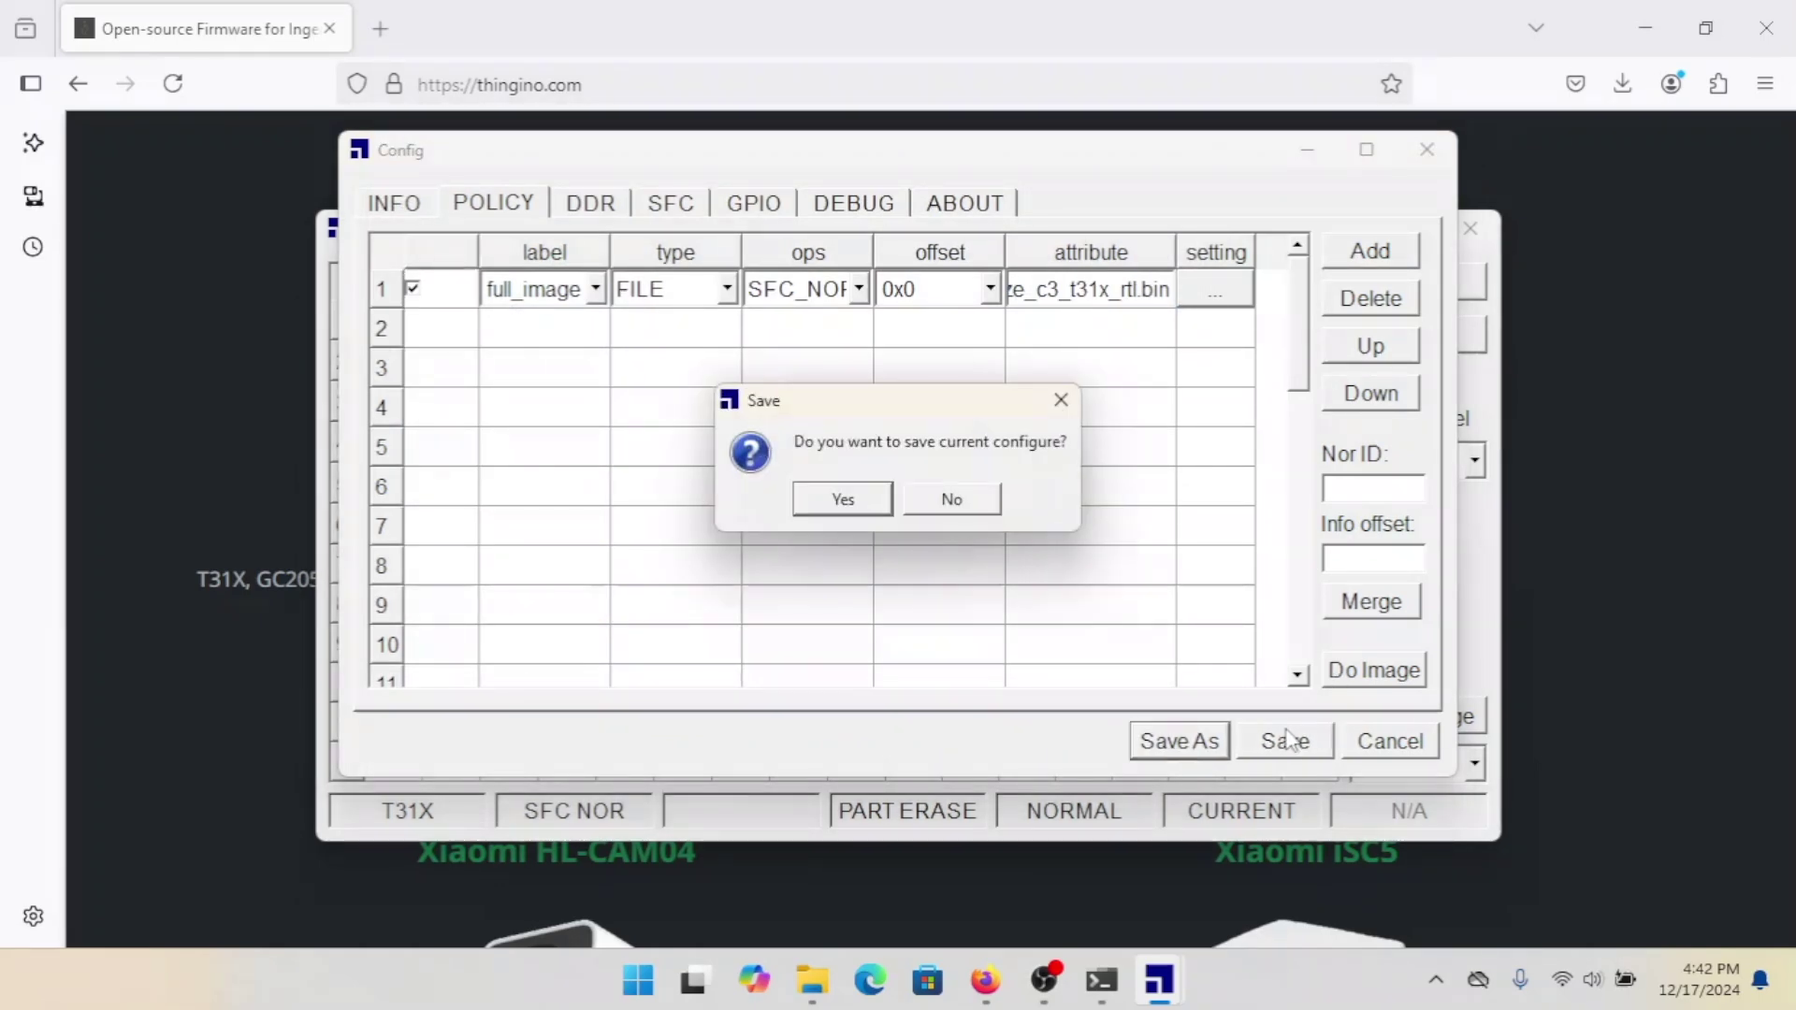
{"action": "left_click", "coordinate": [844, 500]}
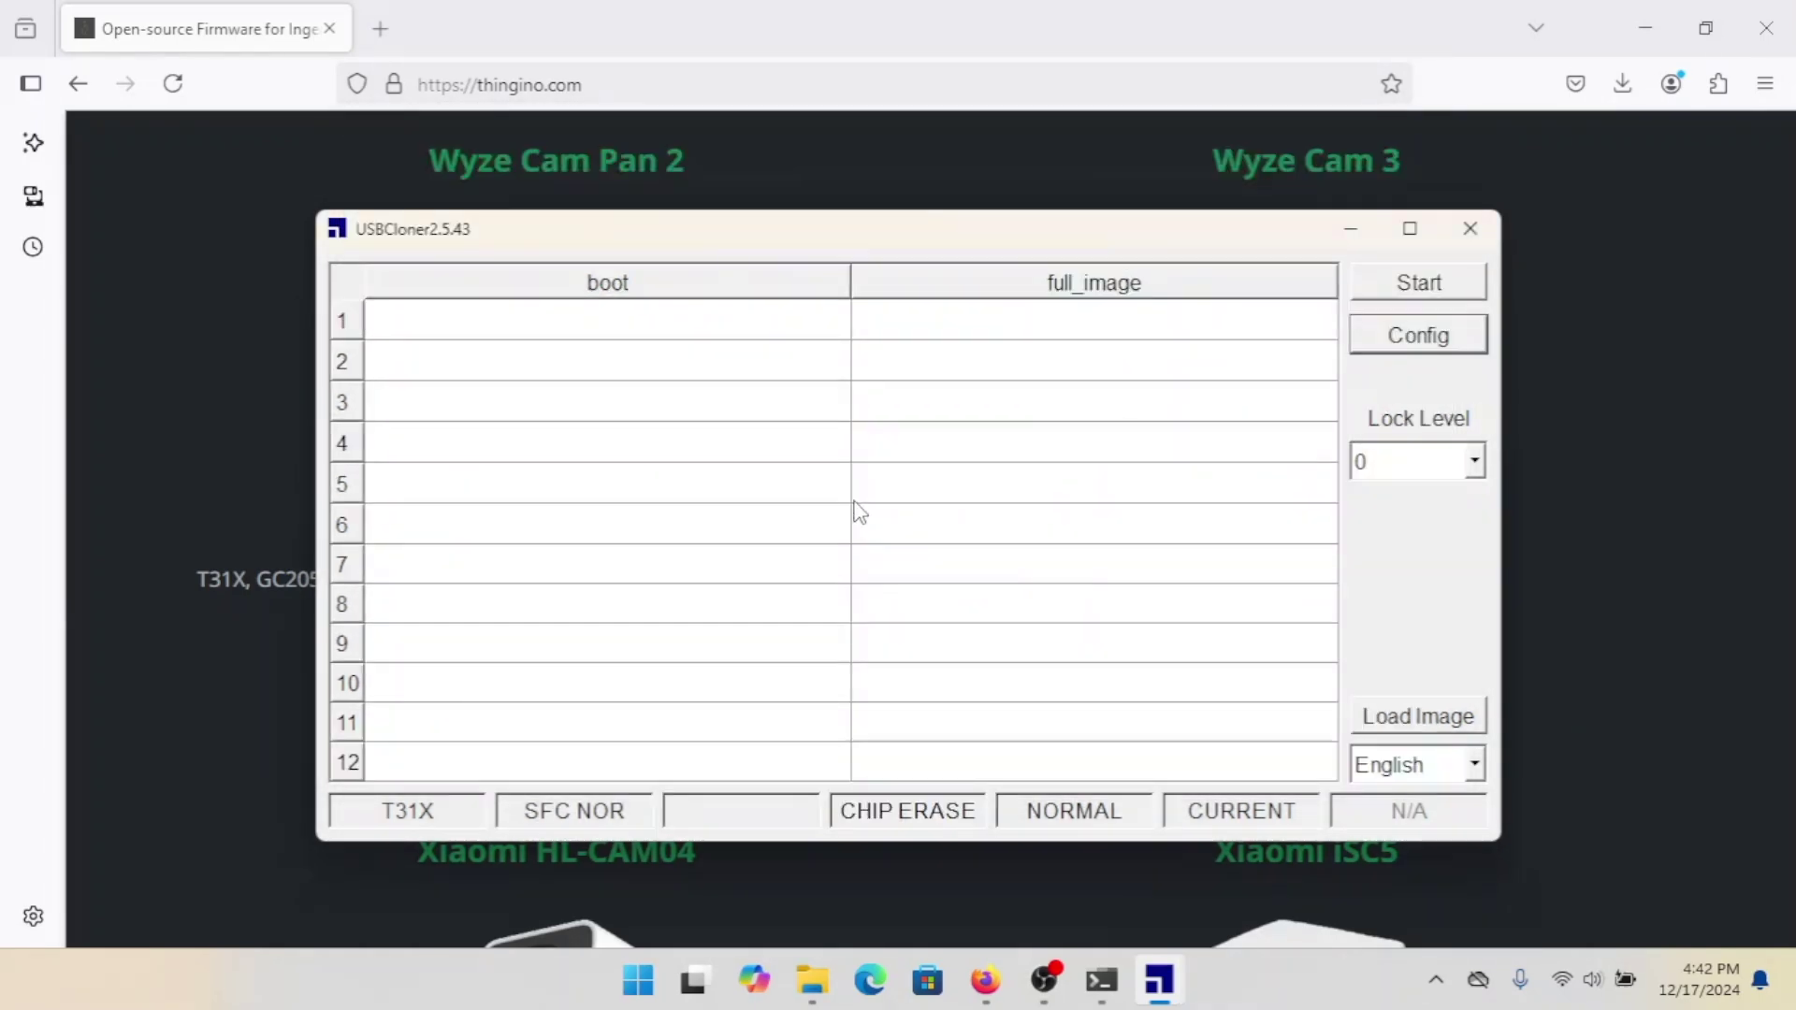
Step: Start the cloner's flashing session and move its window aside to see Device Manager
{"action": "left_click", "coordinate": [1445, 288]}
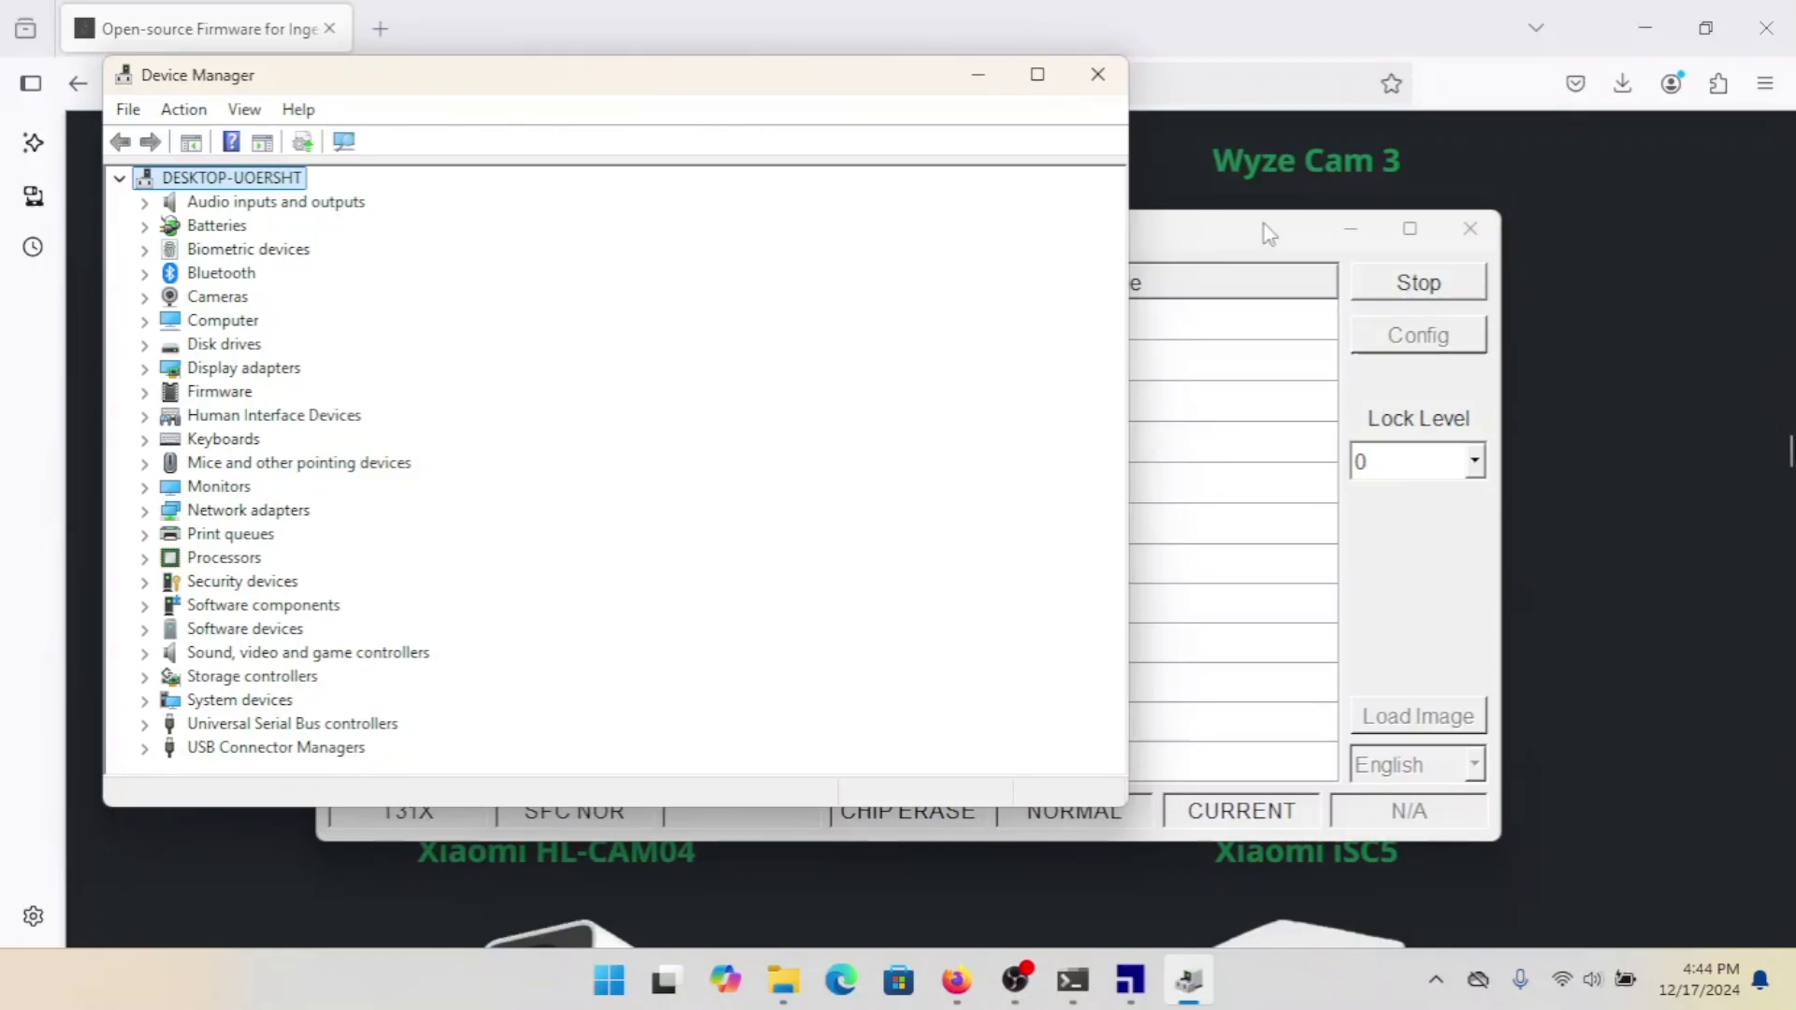
{"action": "left_click", "coordinate": [1237, 236]}
{"action": "left_click_drag", "start_coordinate": [1155, 236], "coordinate": [1387, 233]}
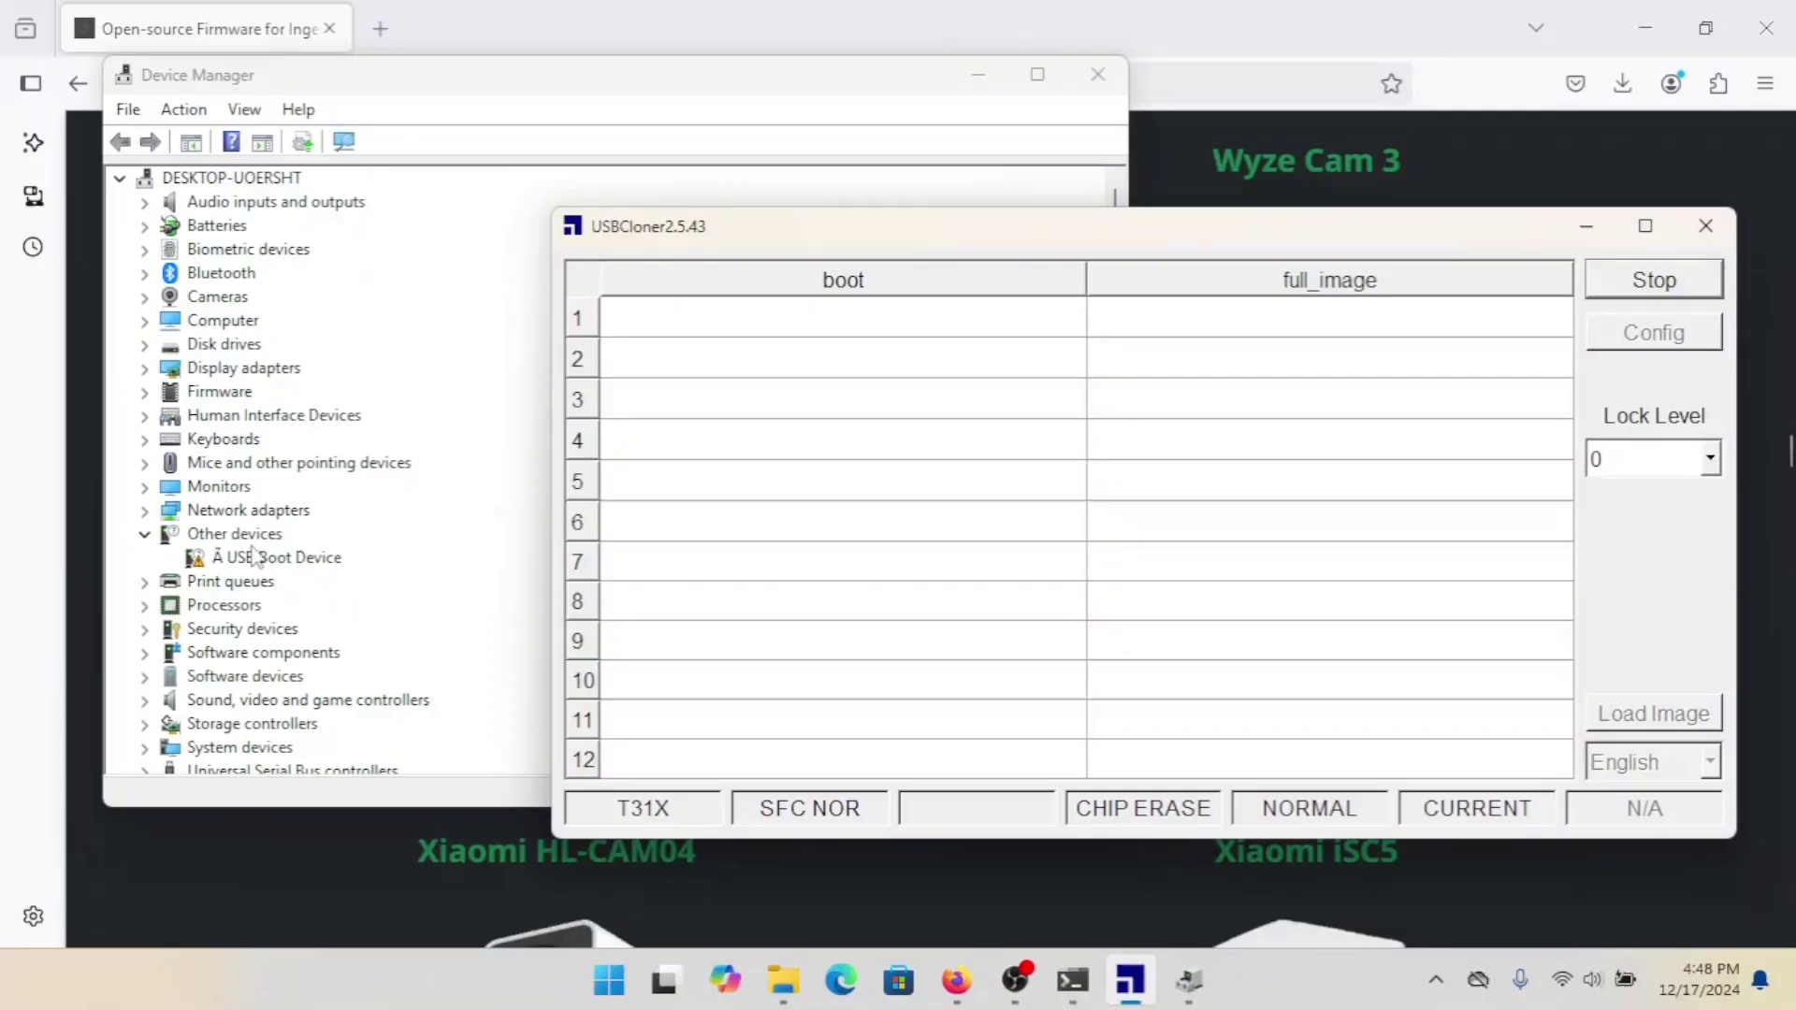
Step: Update the USB Boot Device driver from the cloner-win32-driver folder in cloner-2.5.43-windows_thingino
{"action": "left_click", "coordinate": [231, 561]}
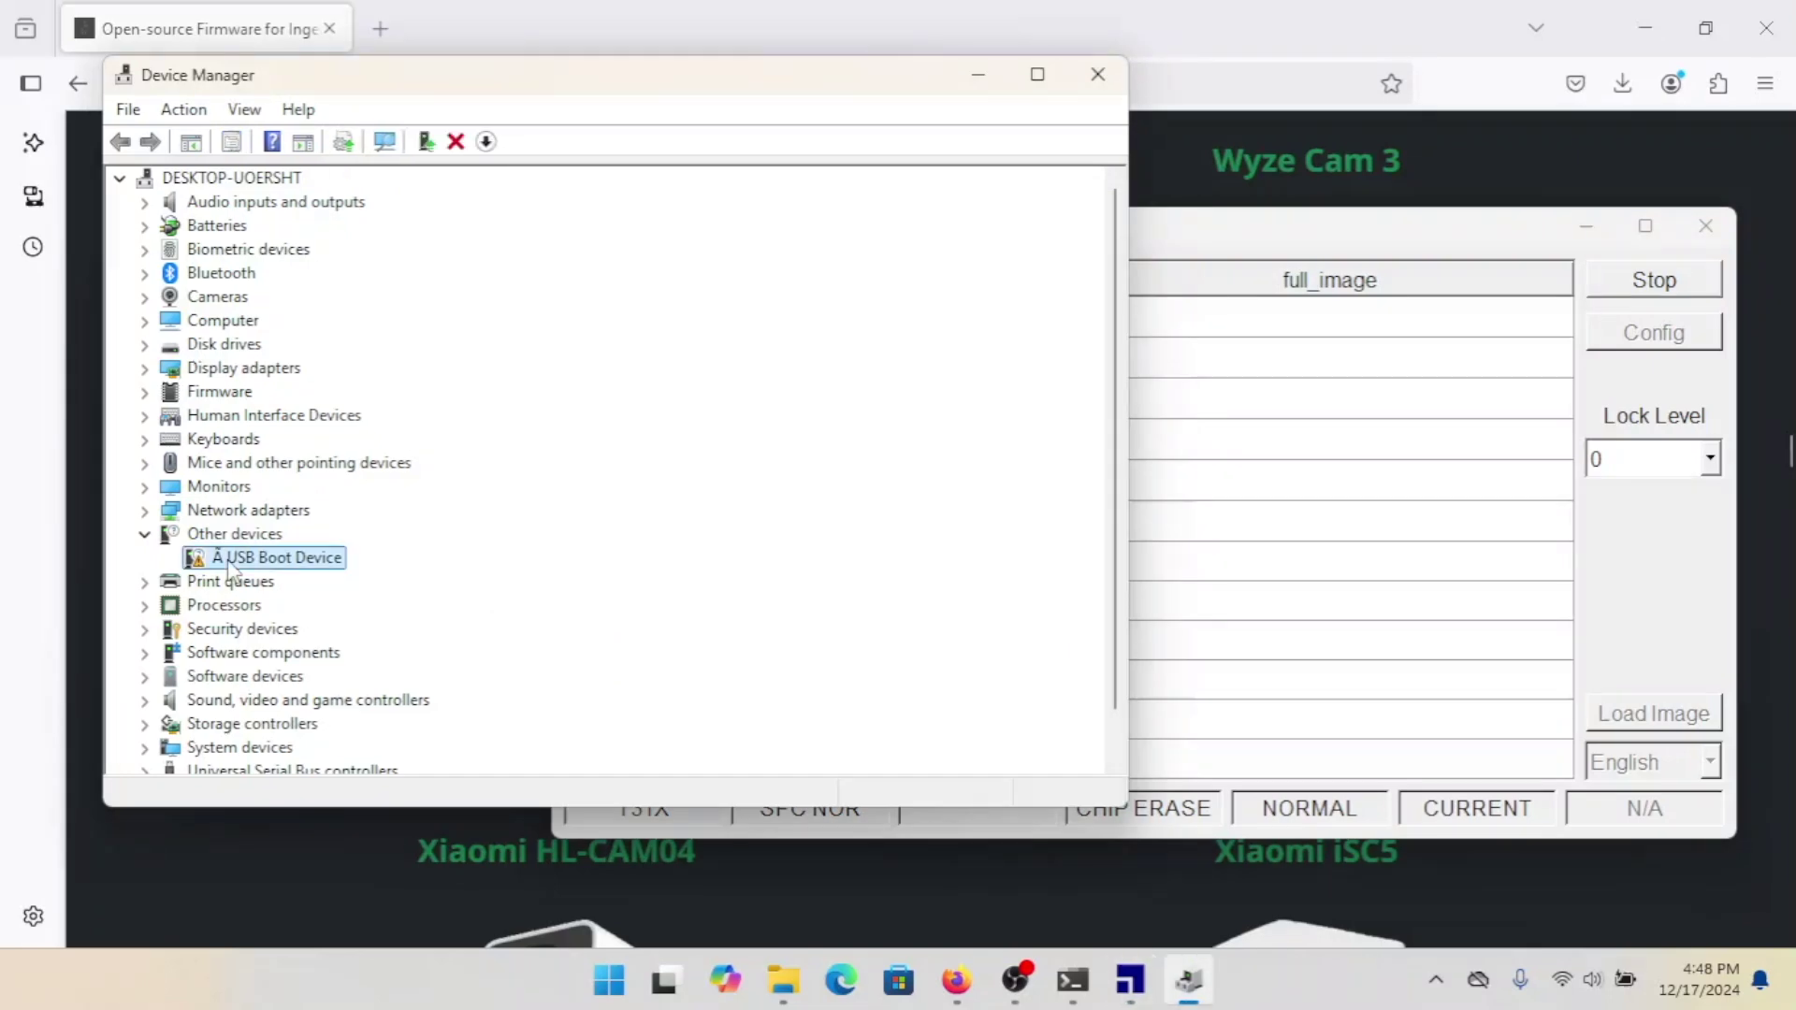
{"action": "right_click", "coordinate": [230, 563]}
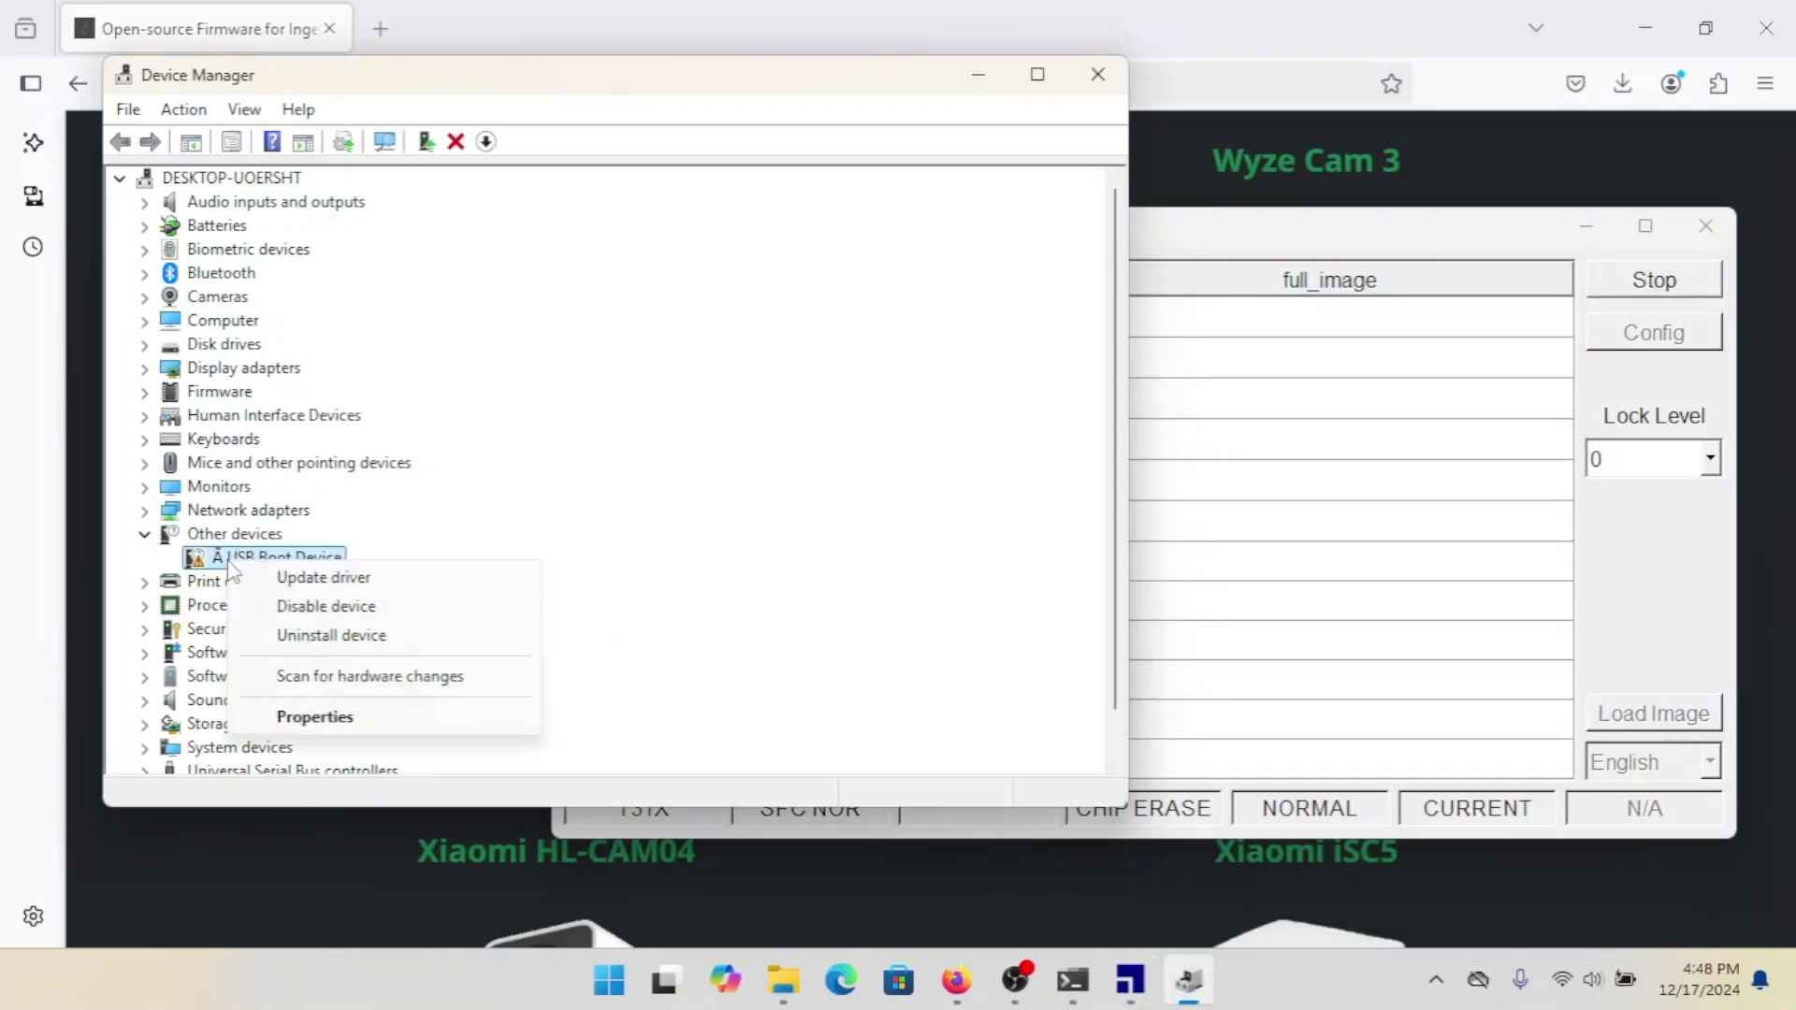
{"action": "left_click", "coordinate": [300, 579]}
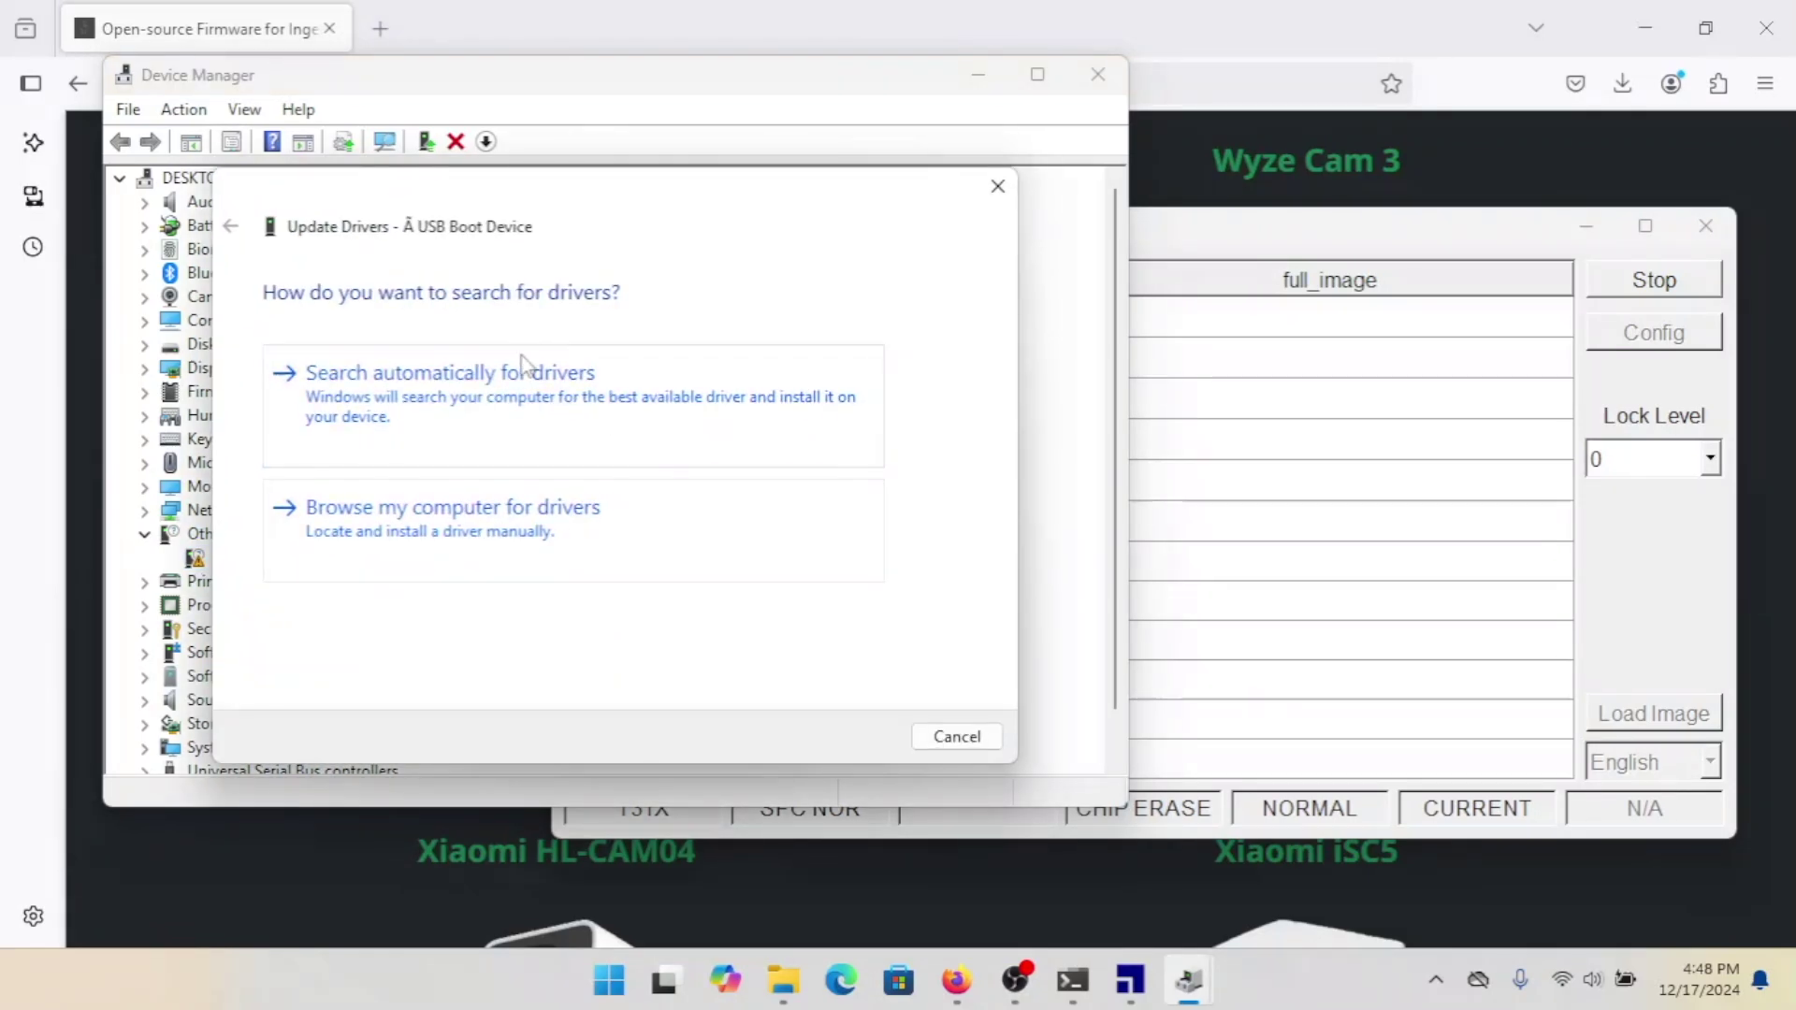
{"action": "left_click", "coordinate": [438, 533]}
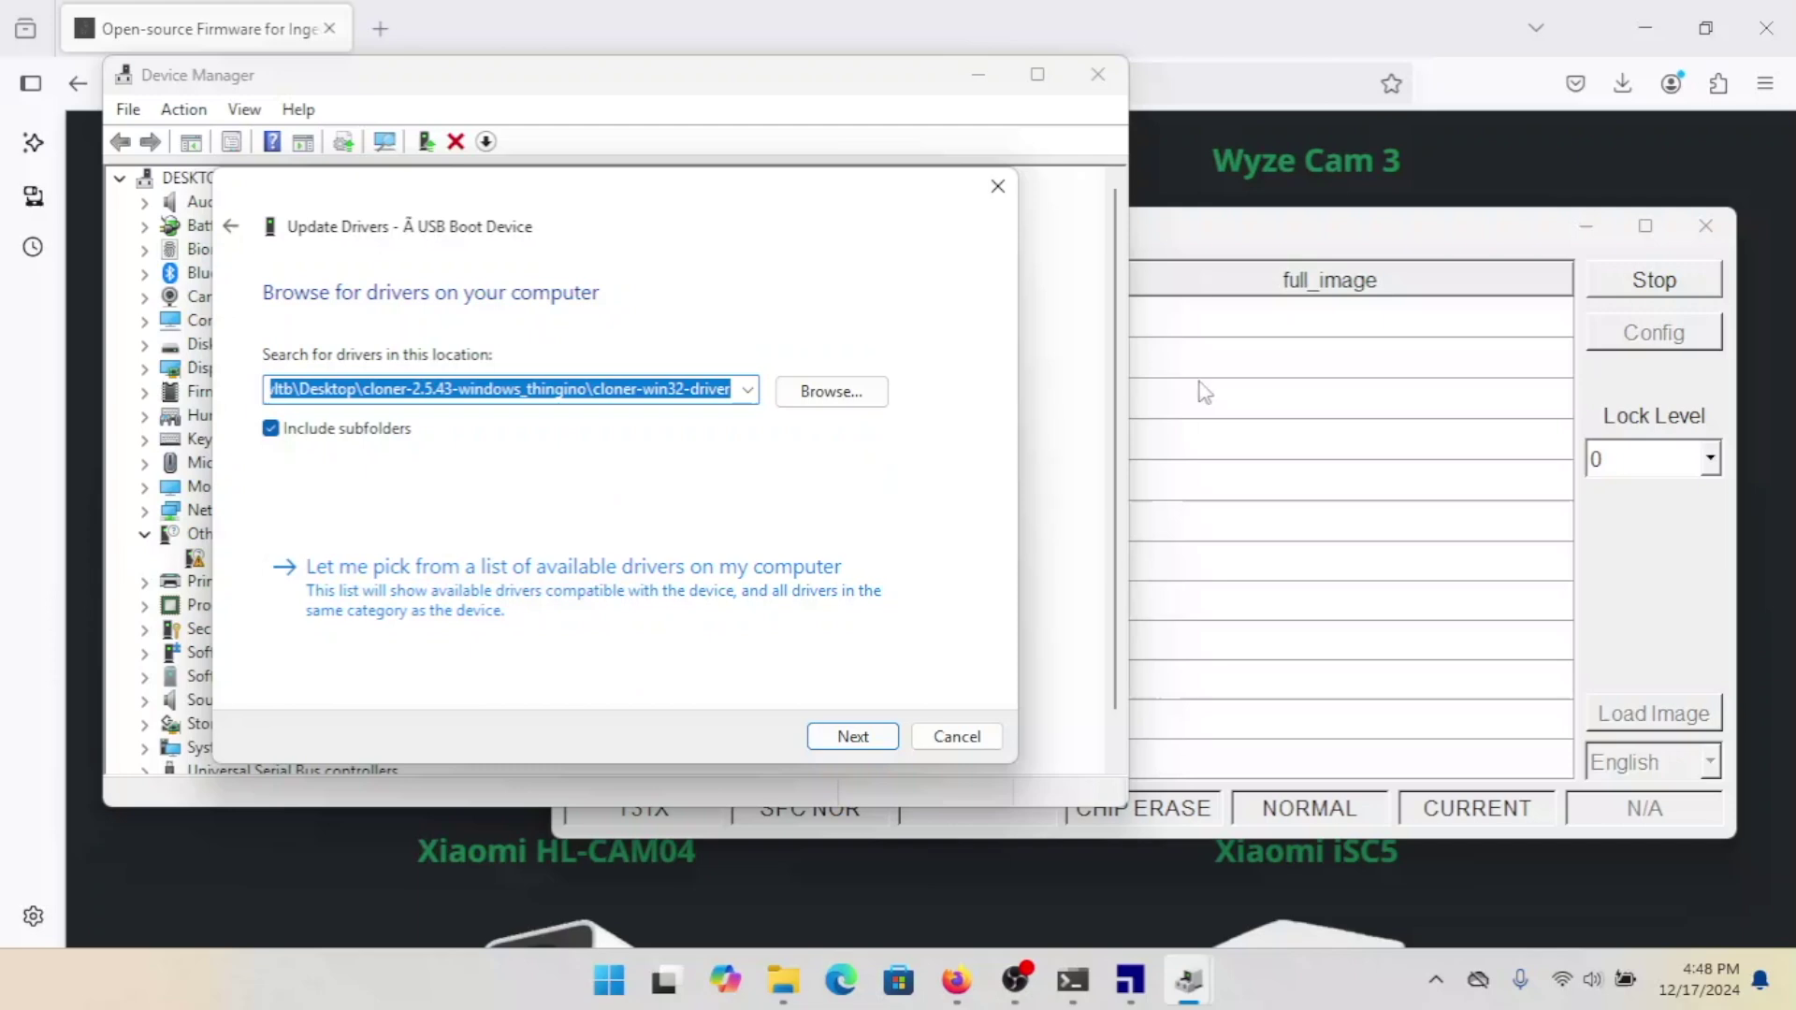
{"action": "left_click", "coordinate": [834, 397]}
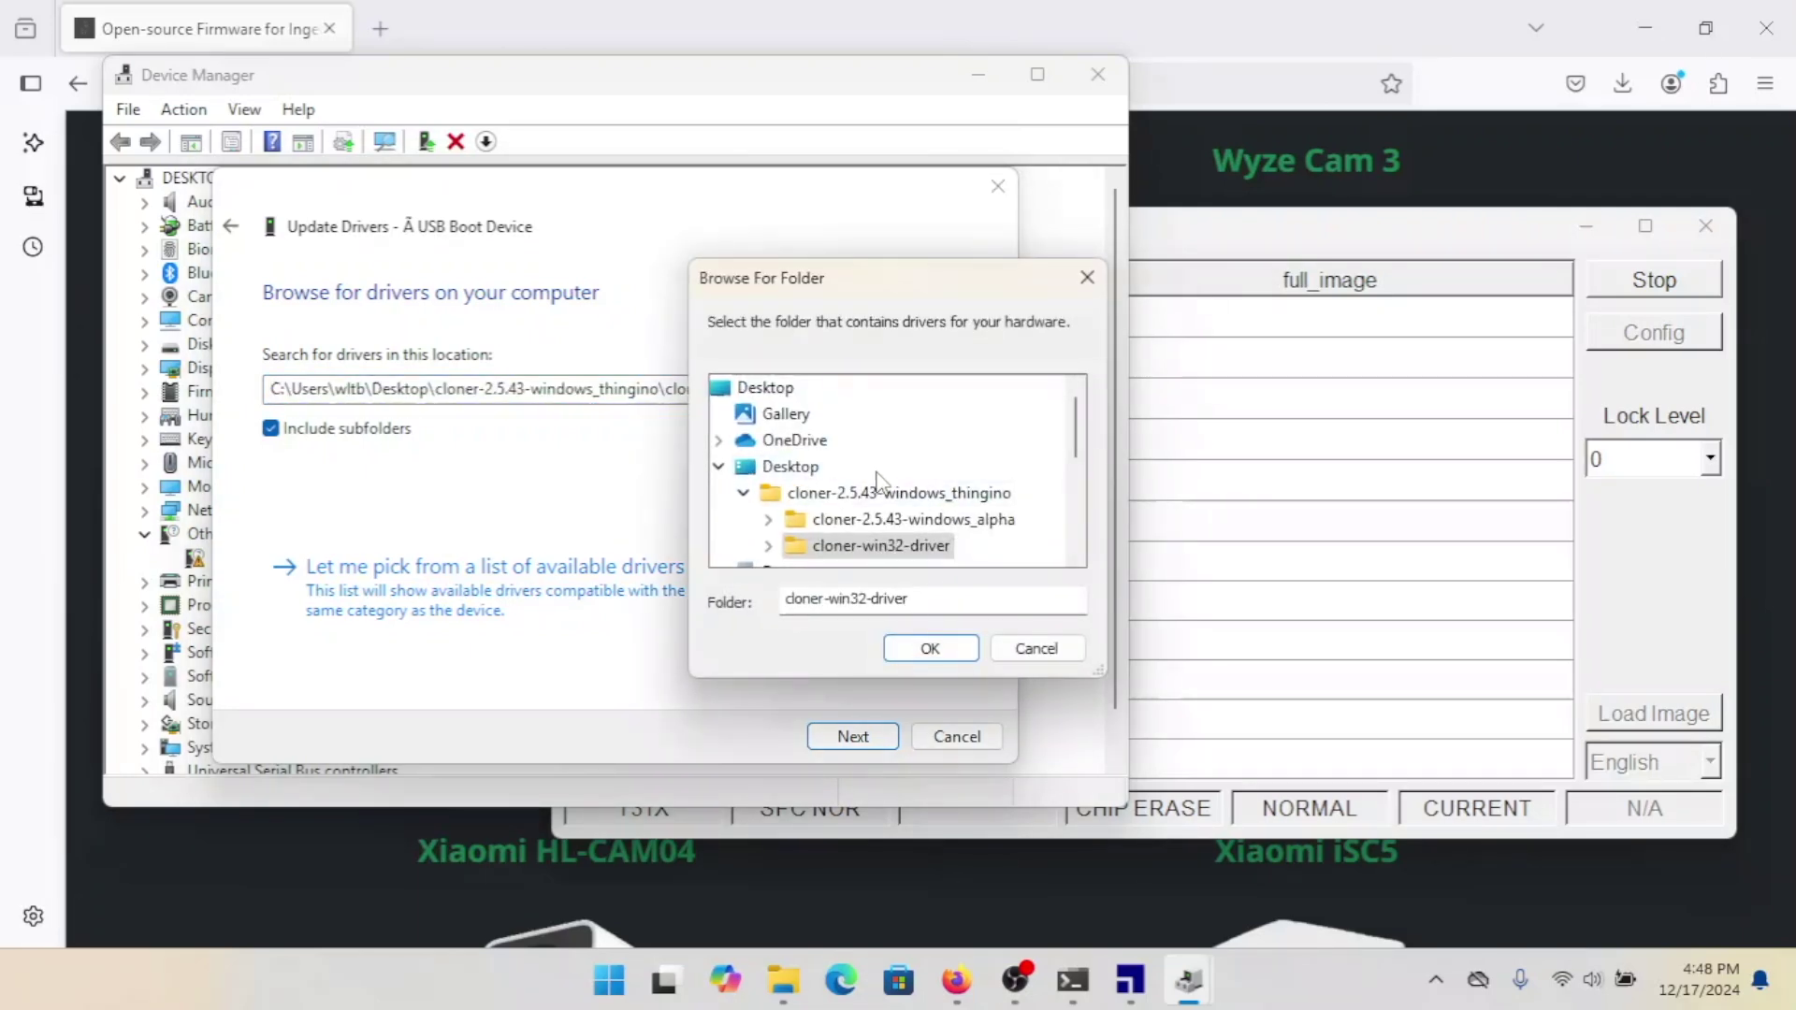
{"action": "left_click", "coordinate": [828, 502]}
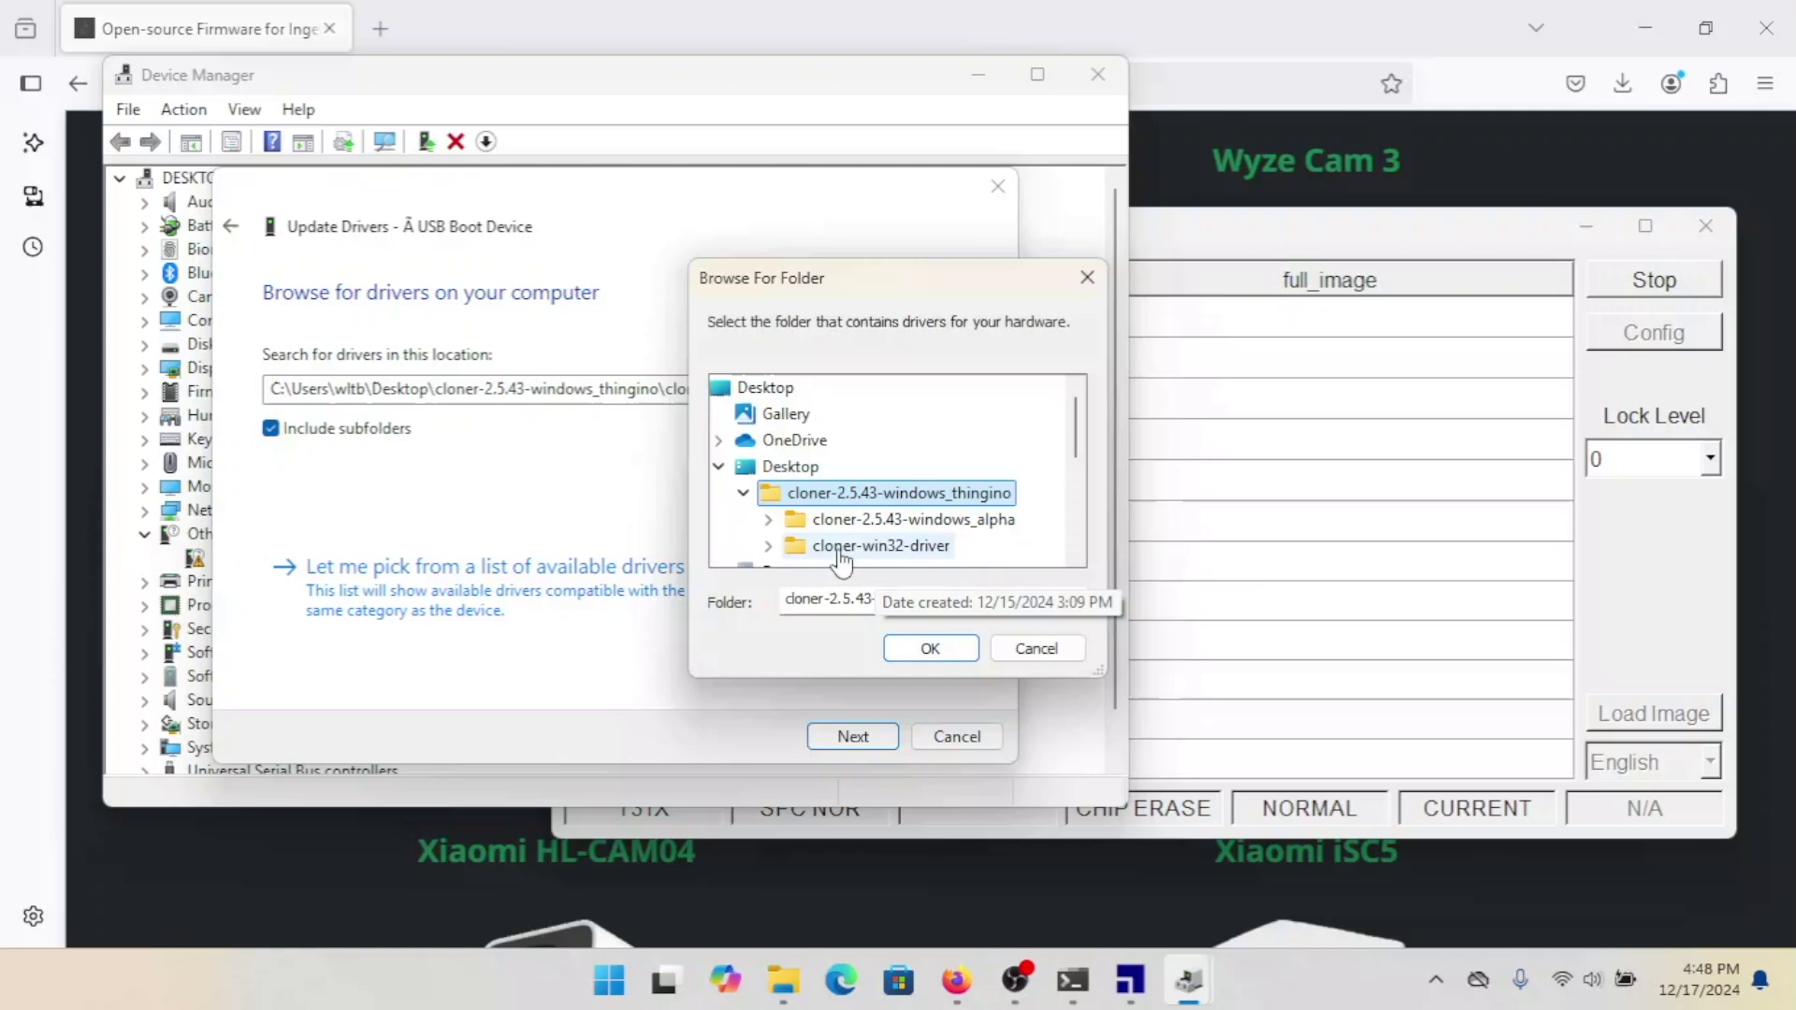
{"action": "double_click", "coordinate": [842, 547]}
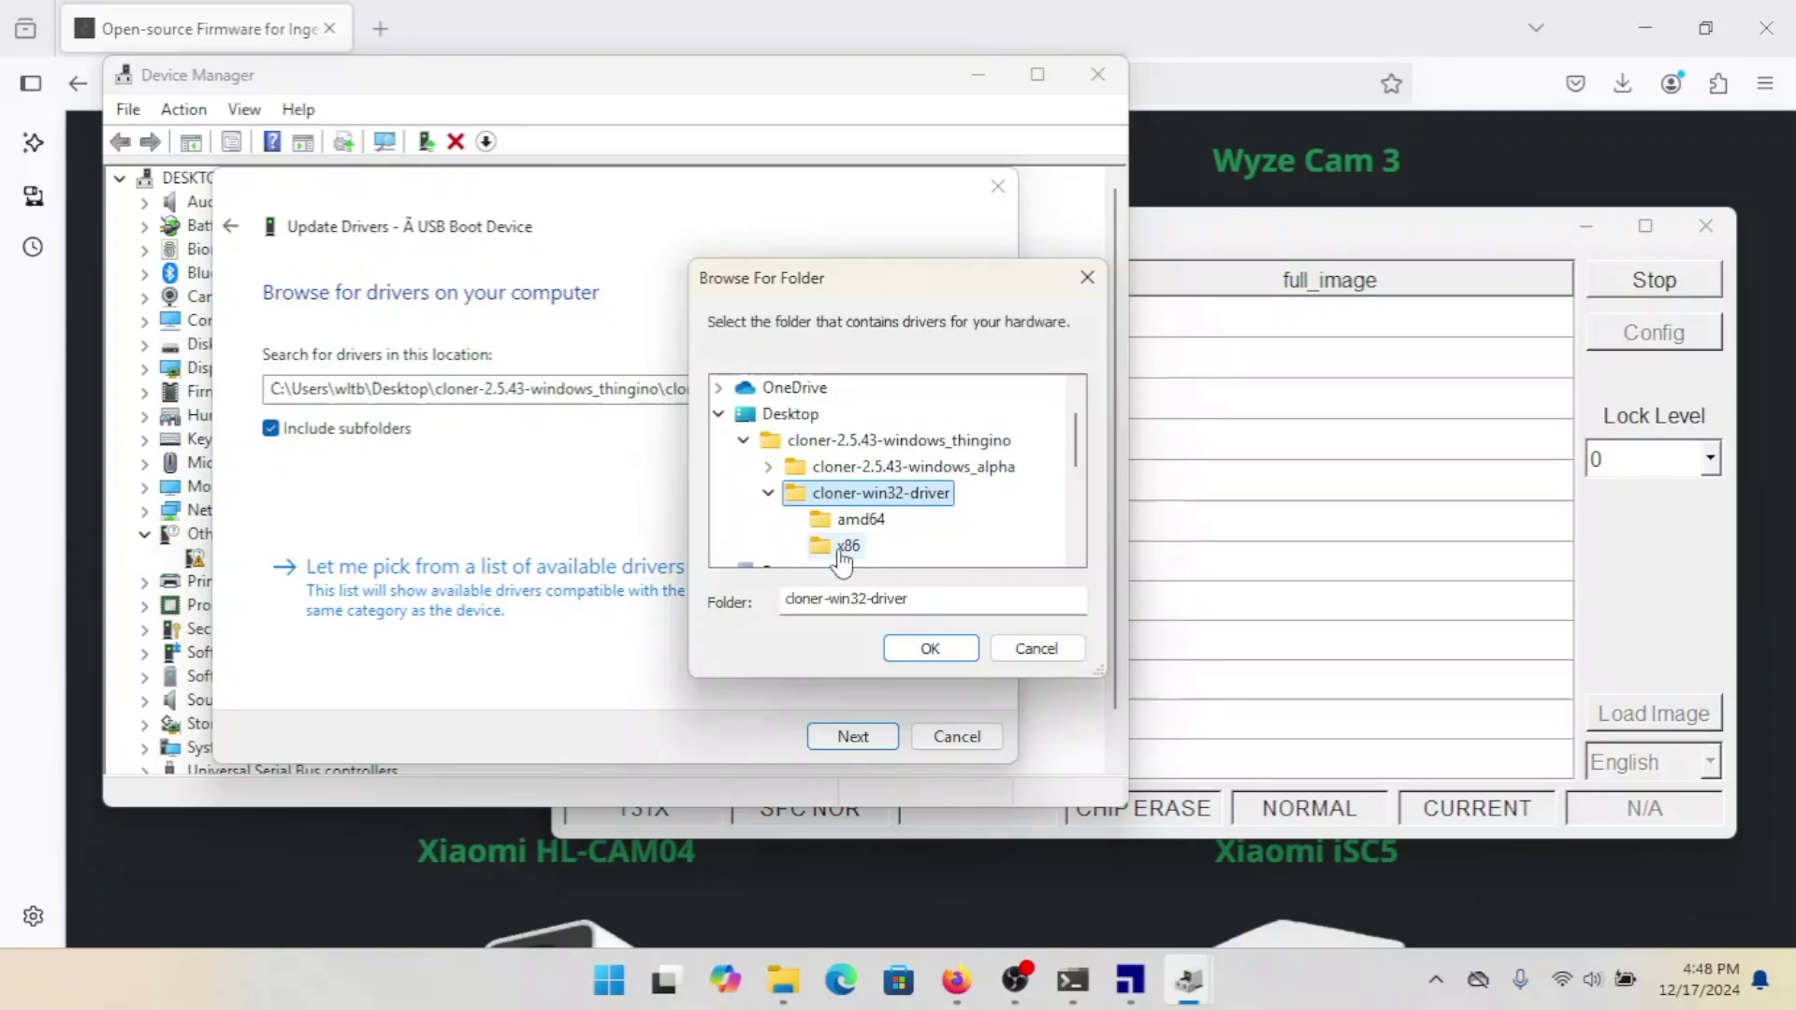
{"action": "left_click", "coordinate": [931, 649]}
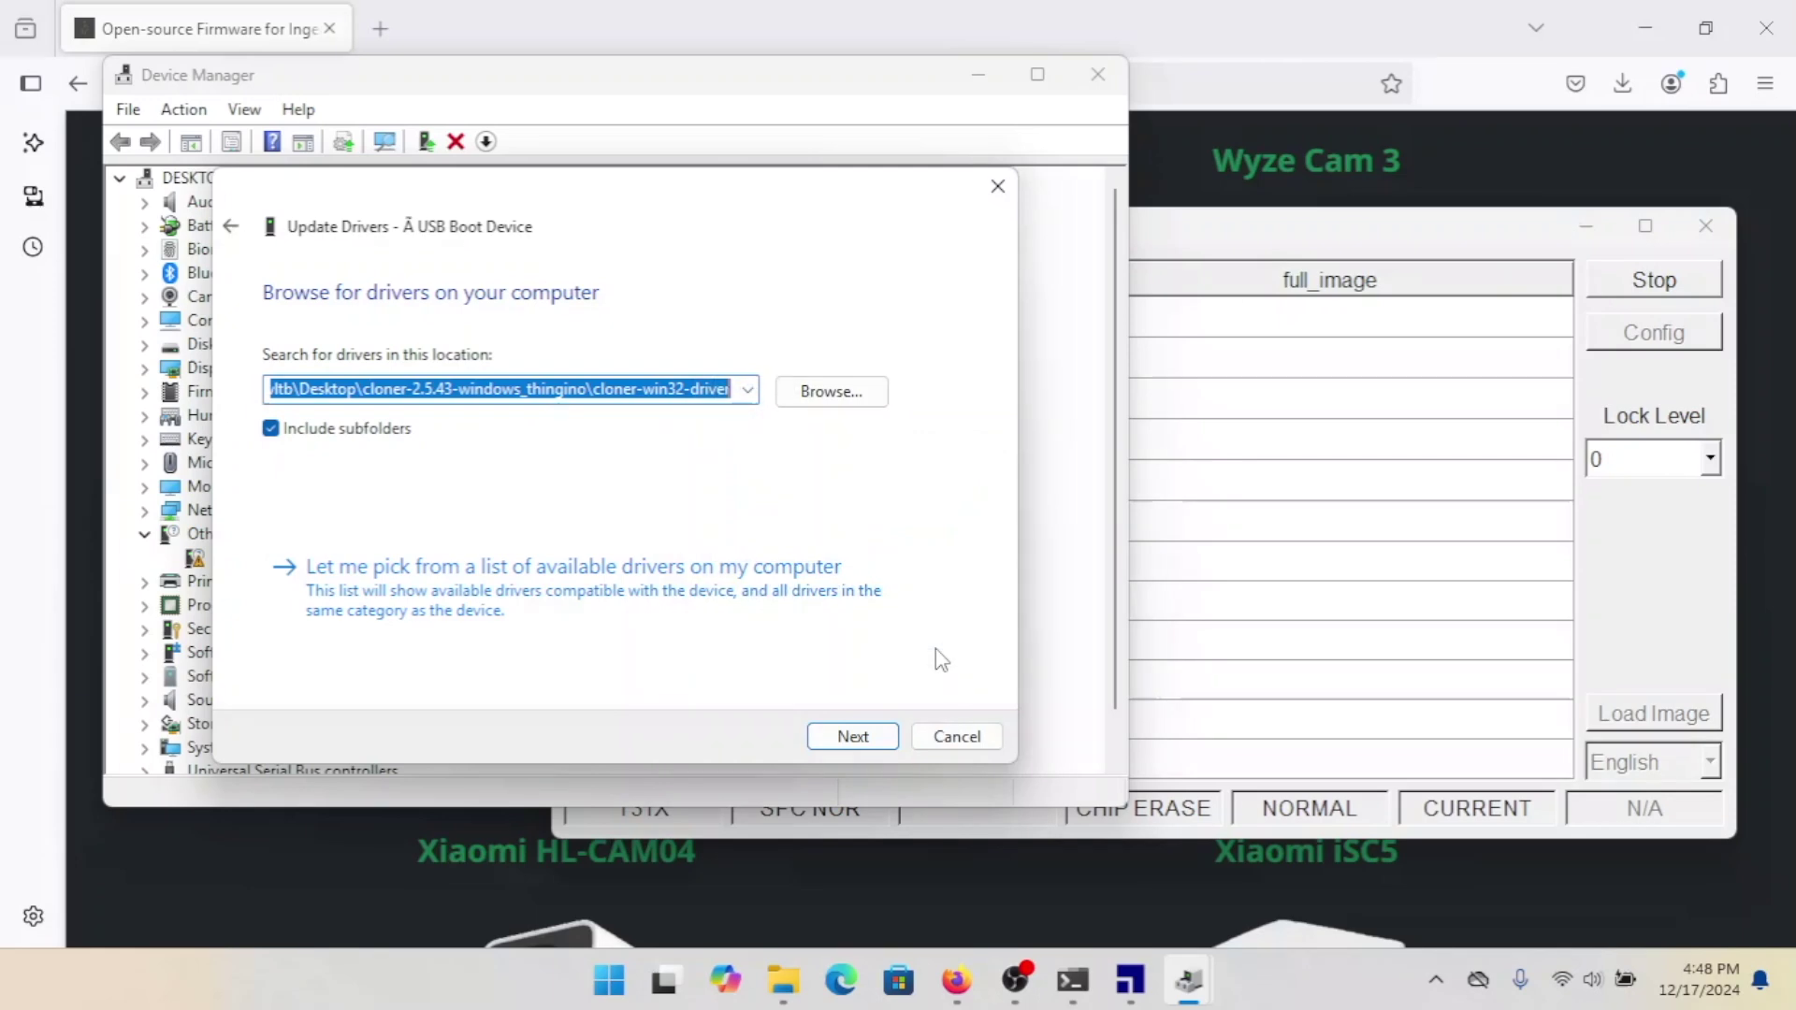
{"action": "left_click", "coordinate": [853, 736]}
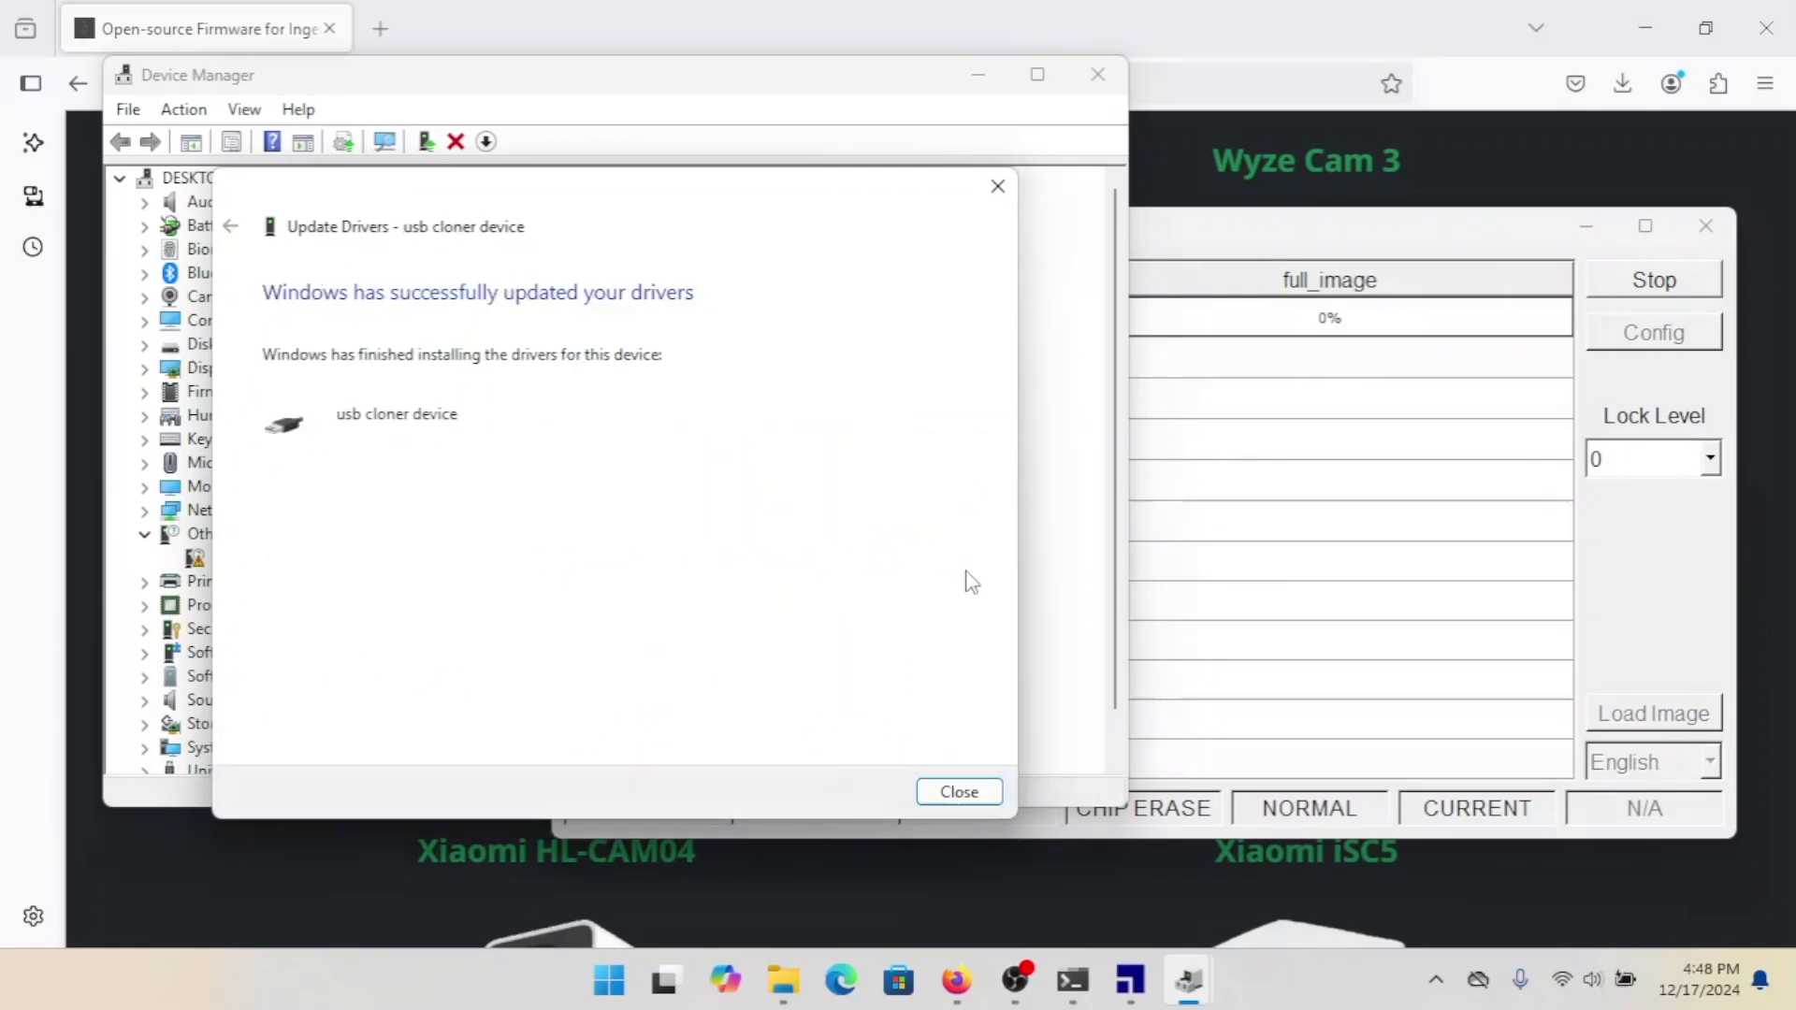
Step: Bring the USB Cloner window forward to follow the erase and write progress
{"action": "left_click", "coordinate": [1215, 255]}
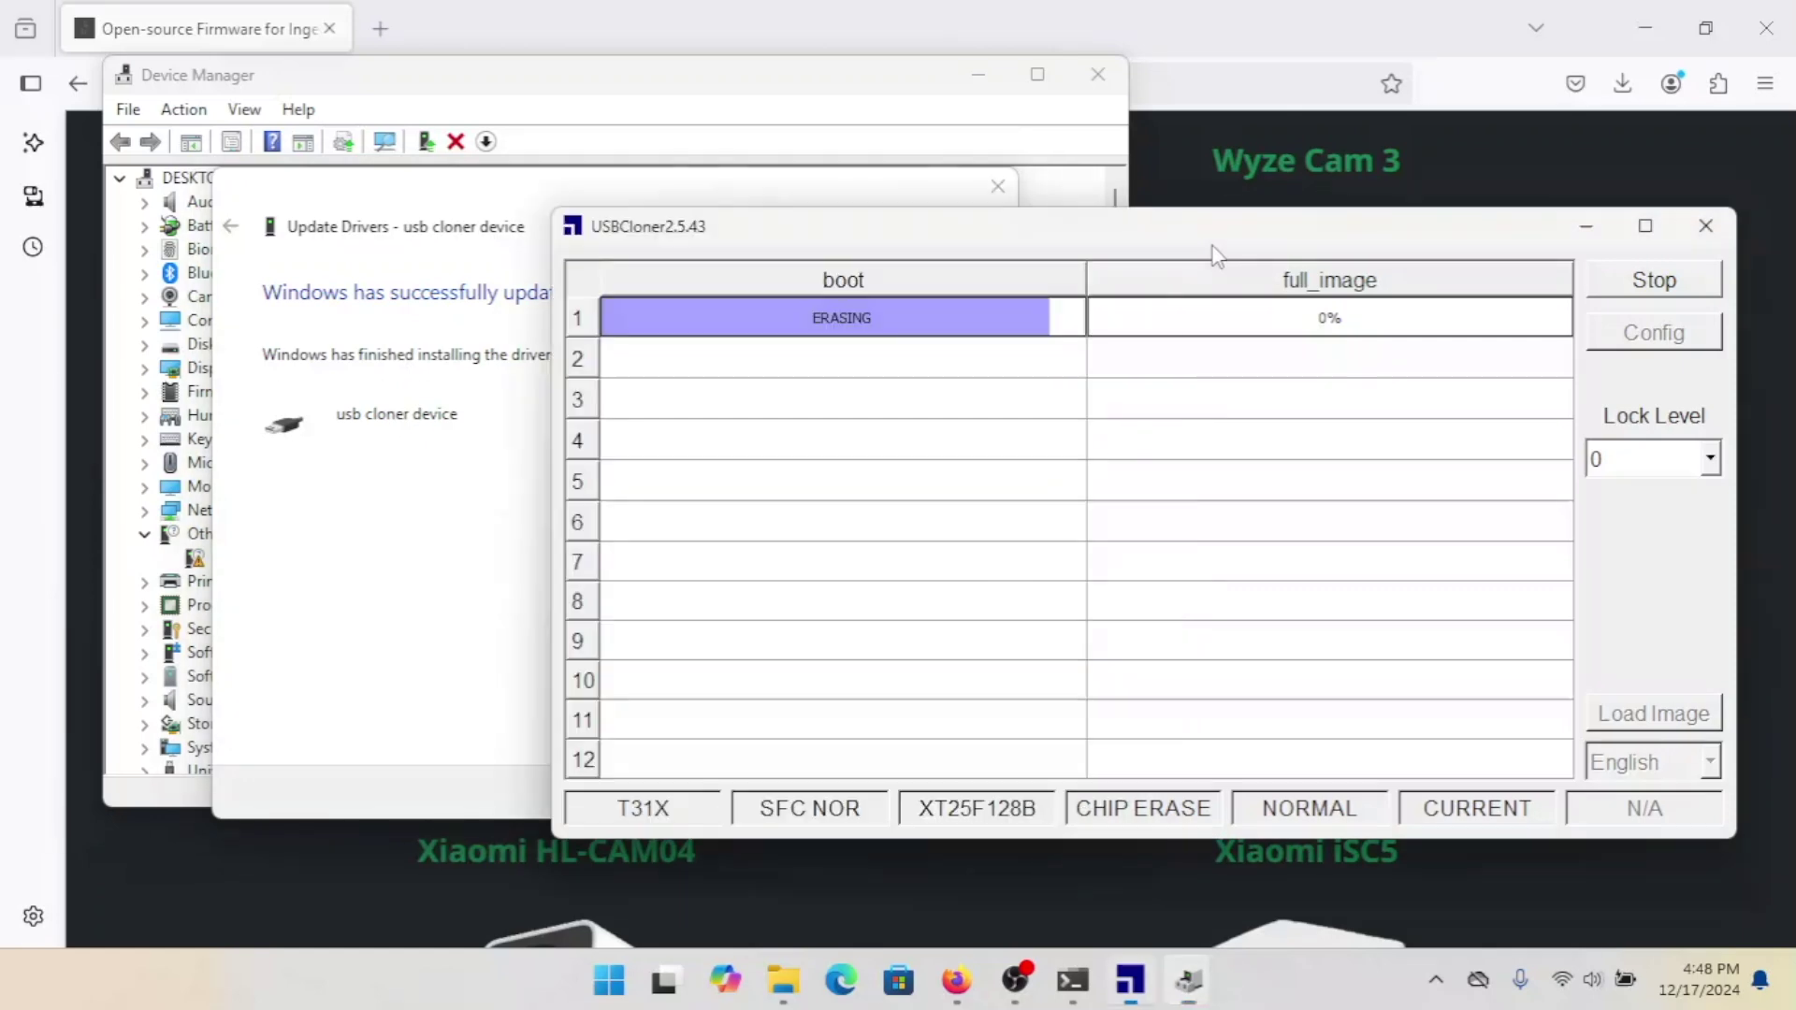